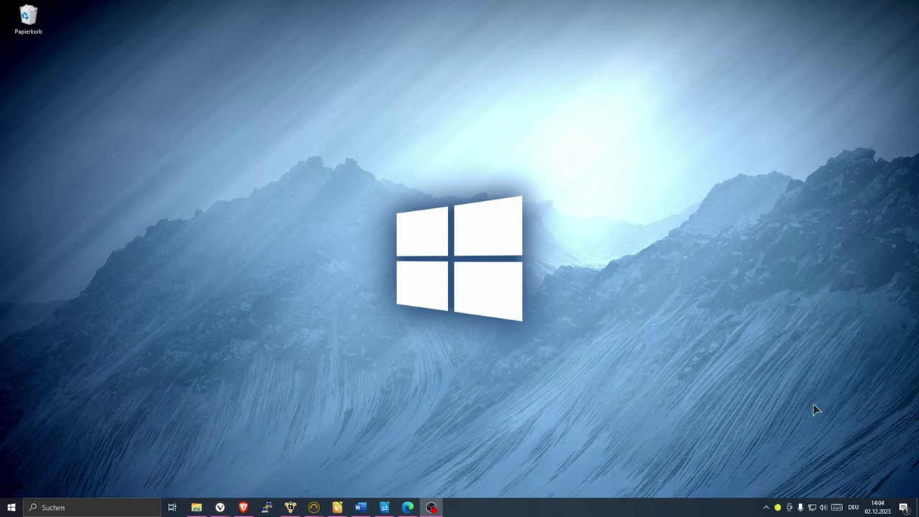
left_click(408, 509)
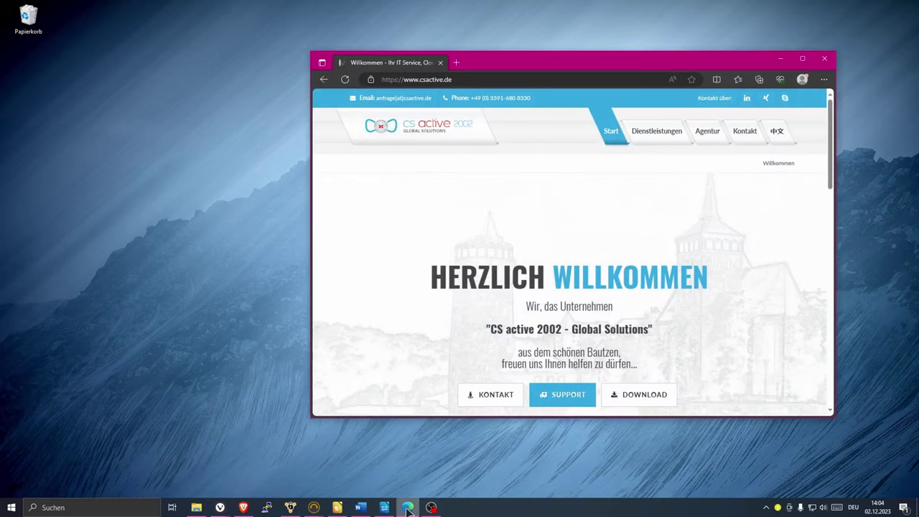
right_click(639, 203)
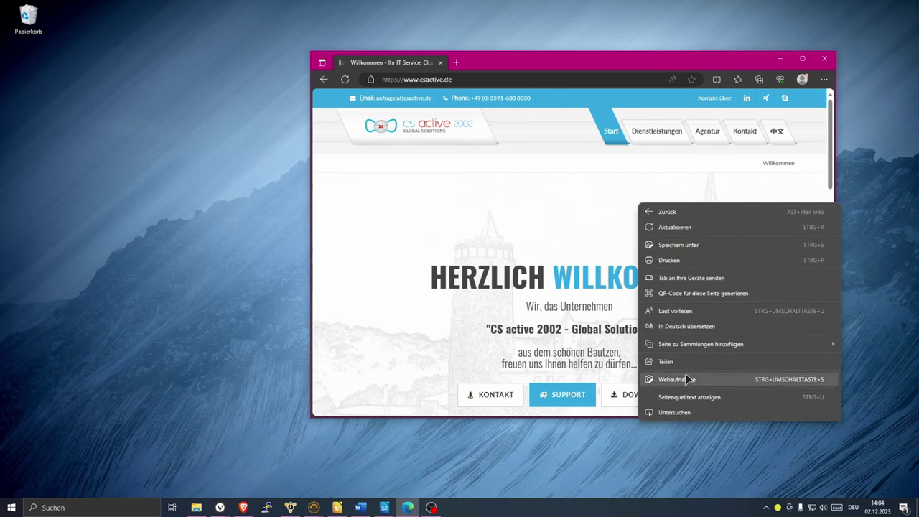
left_click(745, 300)
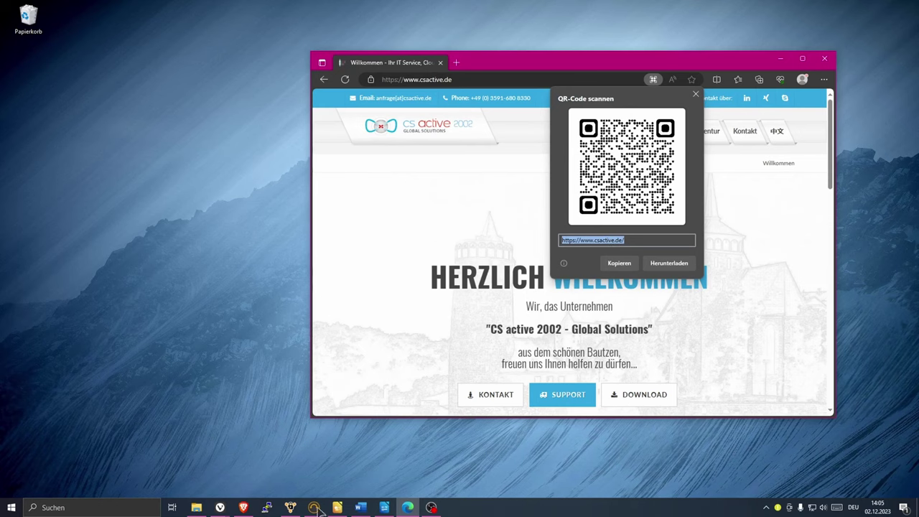
Step: Switch to Brave and generate a QR code for the open Praskot YouTube channel page
left_click(243, 507)
right_click(518, 303)
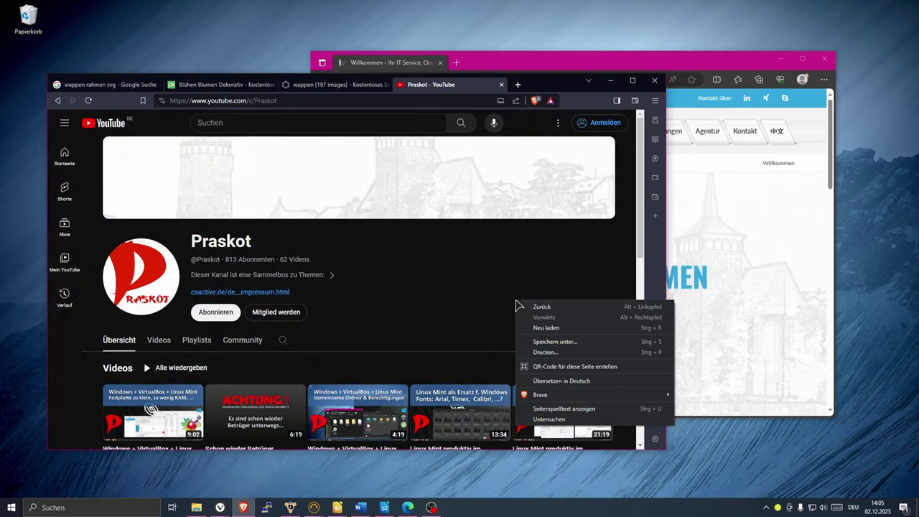
left_click(555, 368)
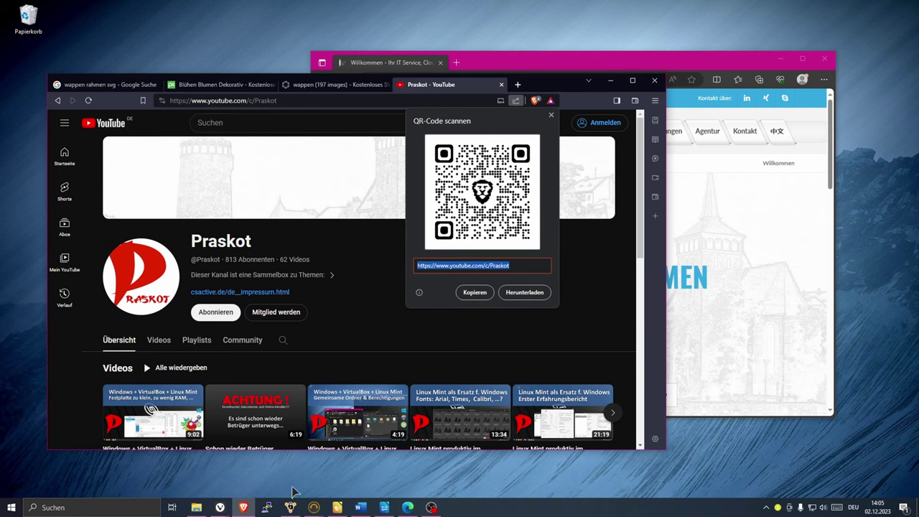
left_click(220, 508)
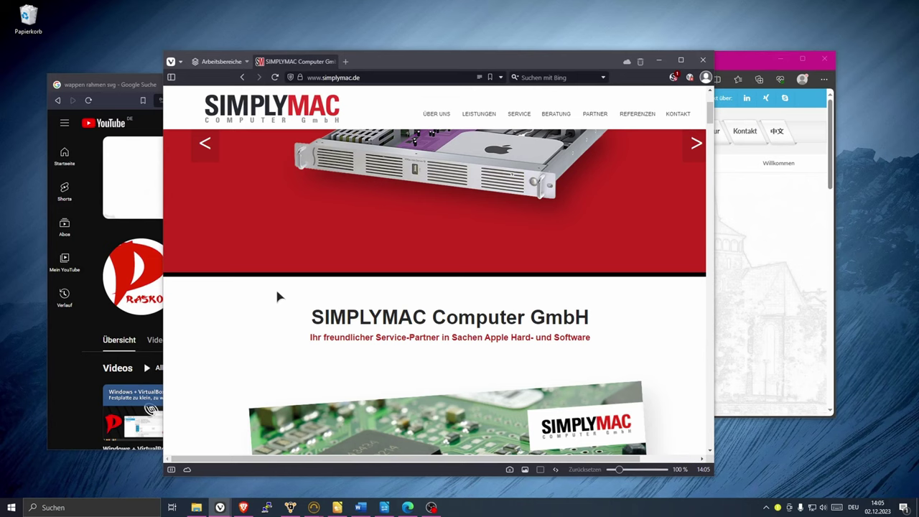
right_click(278, 290)
left_click(324, 415)
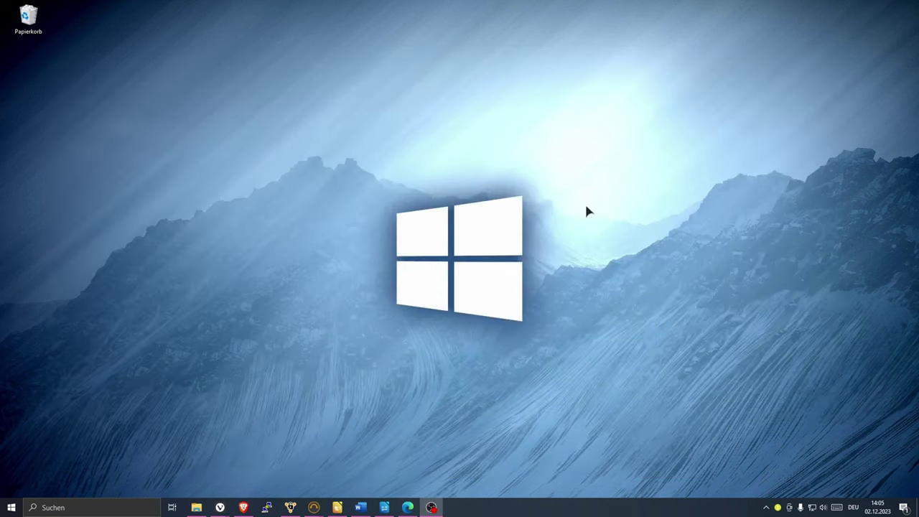
left_click(363, 509)
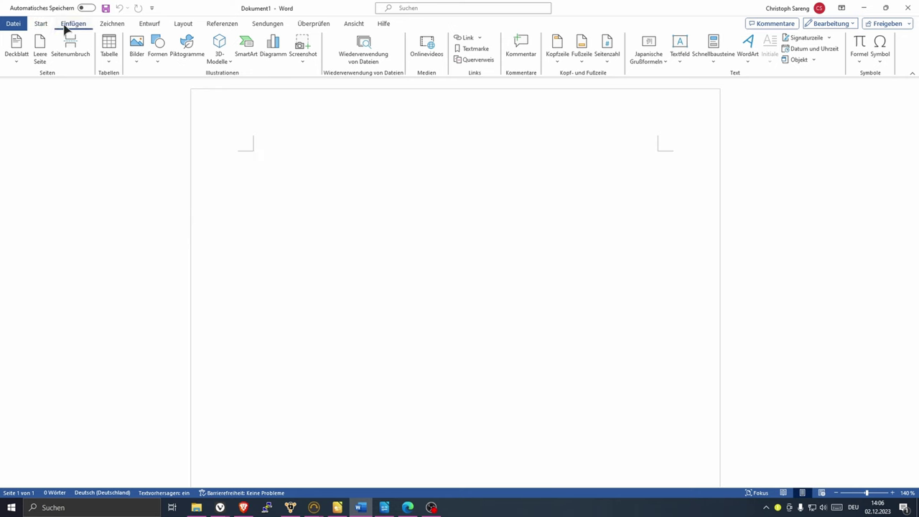
left_click(716, 49)
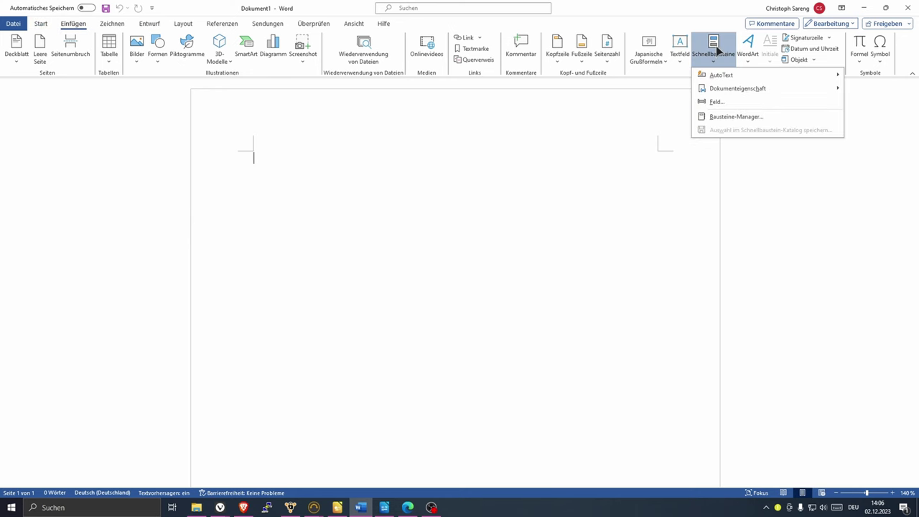
left_click(725, 103)
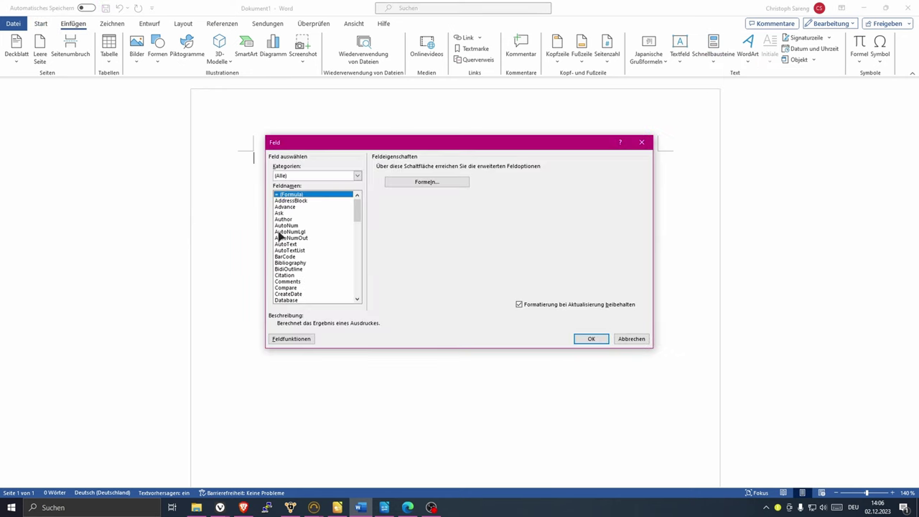
left_click(431, 184)
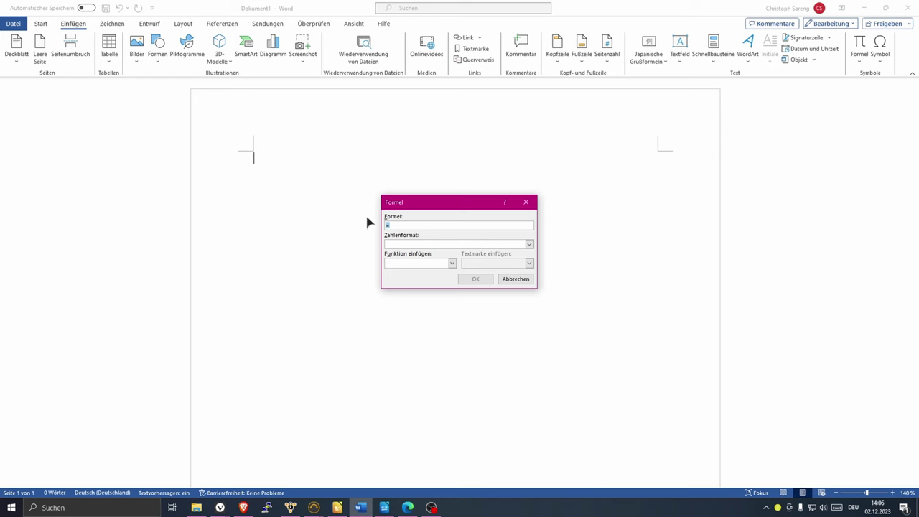
type("DisplayBarCode")
type("\"https://praskot.de")
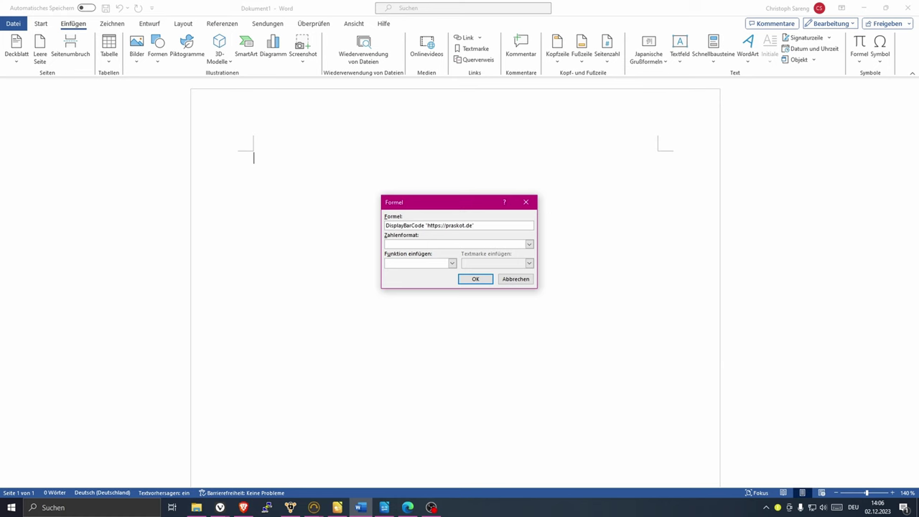
type("\" QR")
left_click(476, 280)
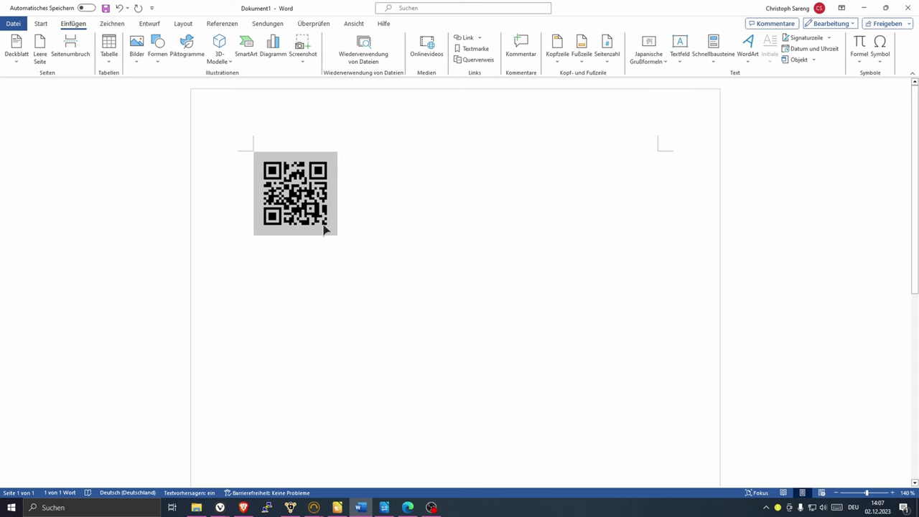
left_click(384, 508)
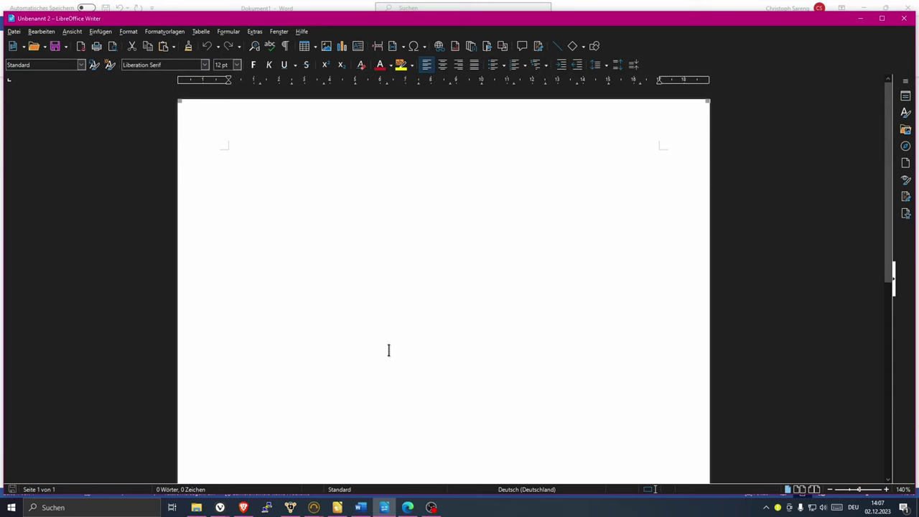
left_click(102, 33)
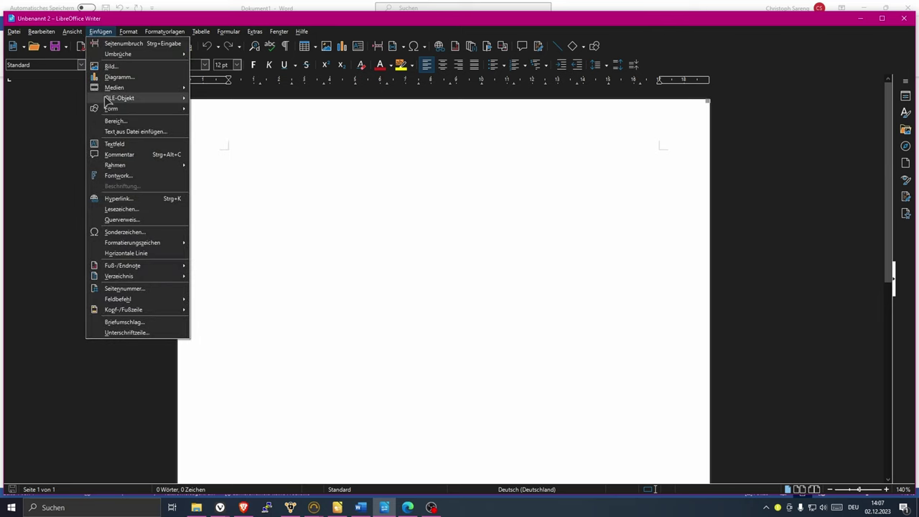
mouse_move(108, 100)
left_click(216, 107)
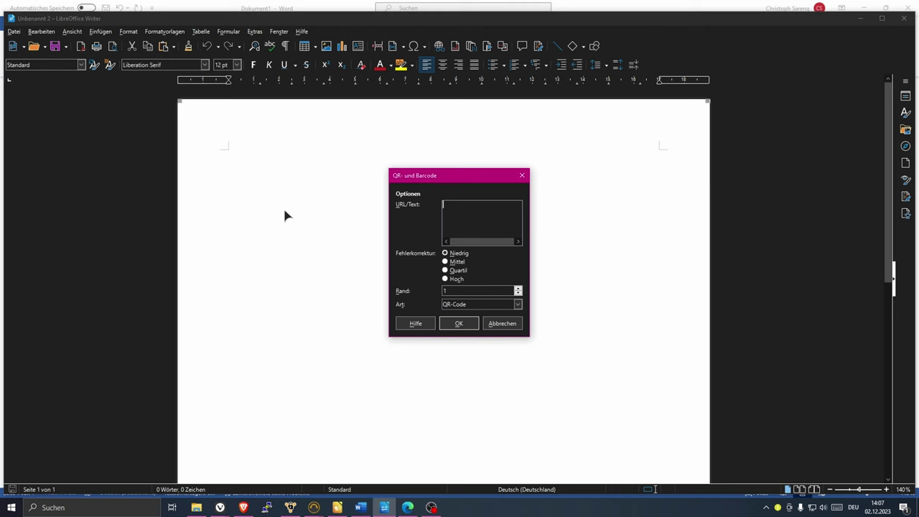
type("https://praskot.de")
left_click(459, 325)
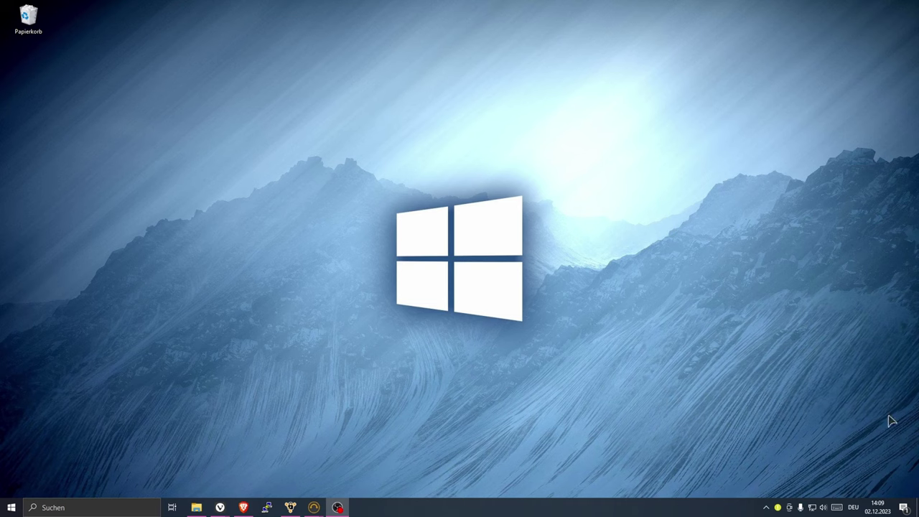
left_click(243, 508)
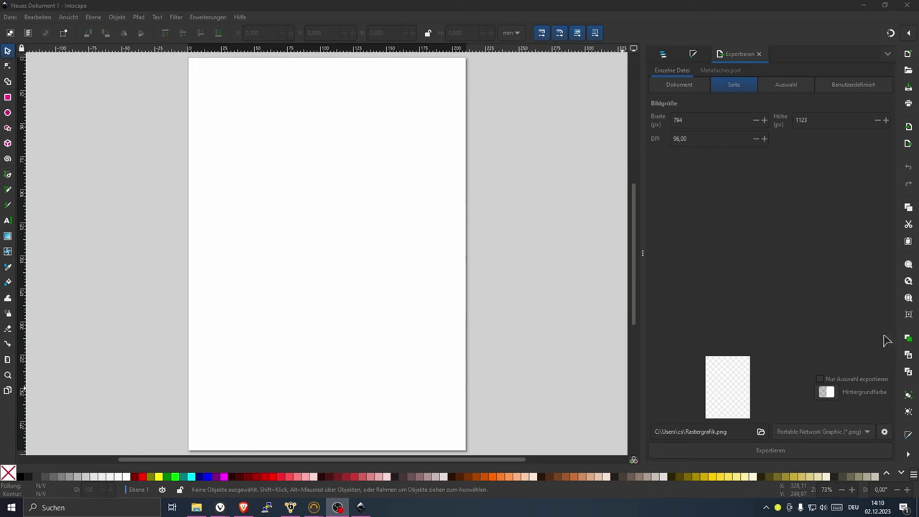
Step: In Inkscape, open the settings of the QR Code render extension and place the dialog over the page
left_click(204, 19)
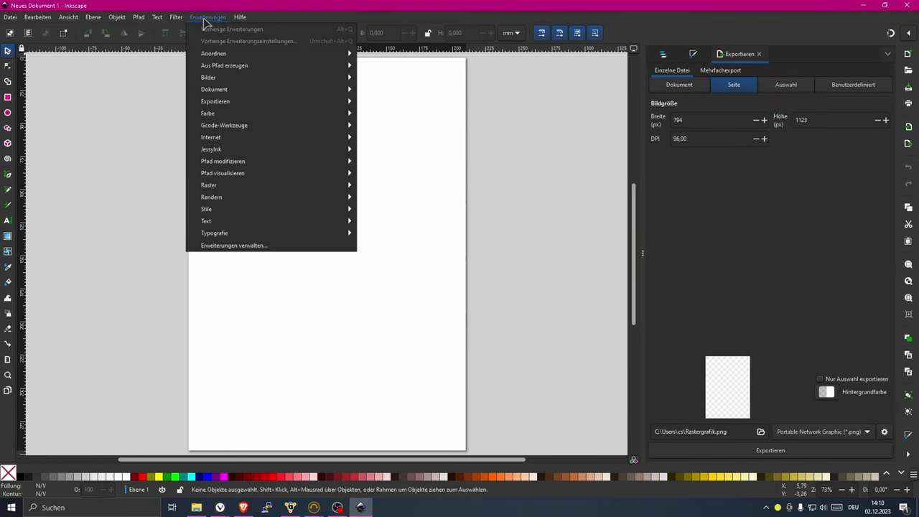
mouse_move(222, 201)
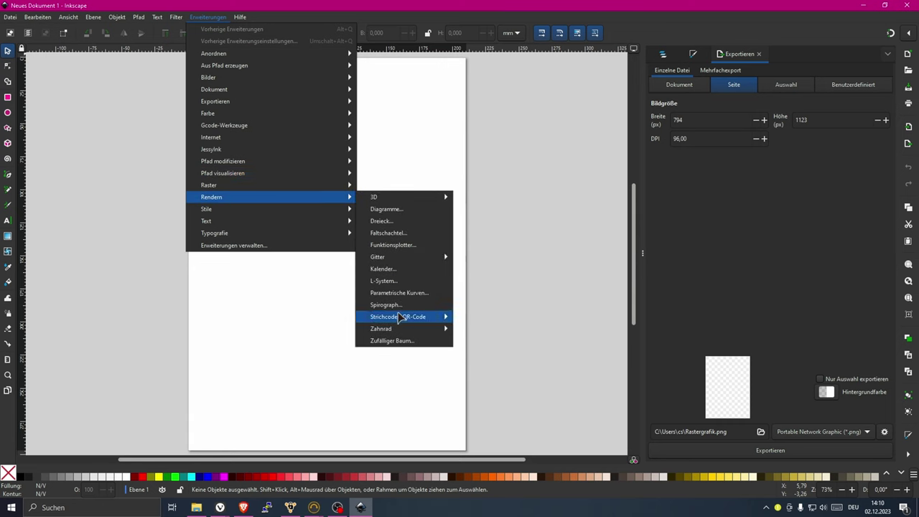
mouse_move(421, 322)
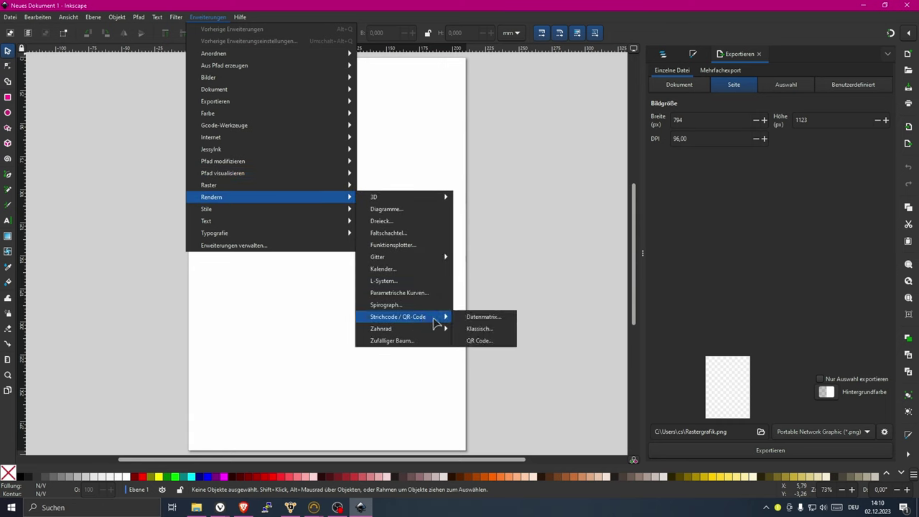
left_click(486, 343)
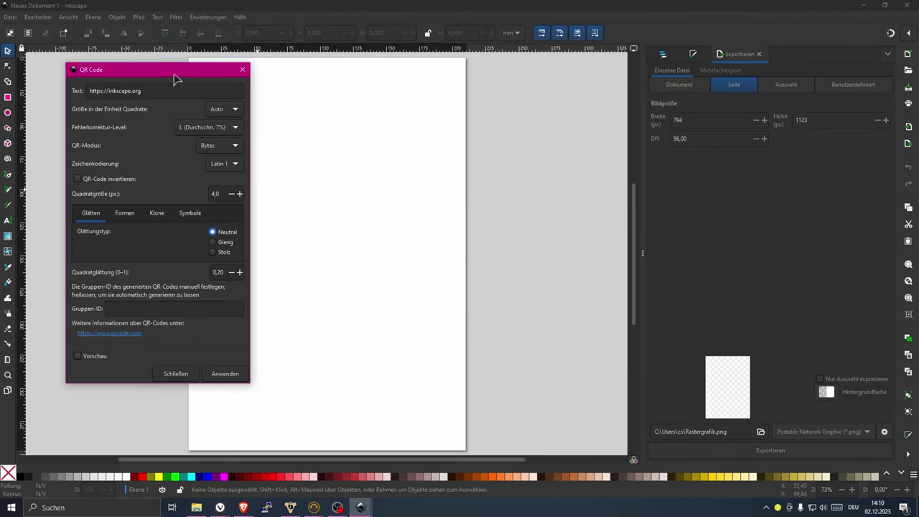
left_click_drag(109, 91, 415, 108)
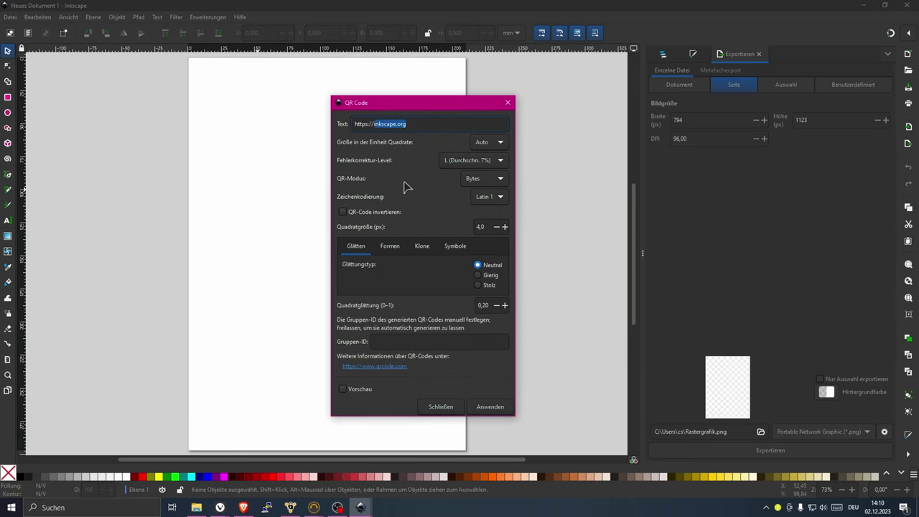
Step: Check the error-correction choices, try a QR square size of 3.9 px and restore it to 4.0 px
left_click(503, 165)
left_click(502, 163)
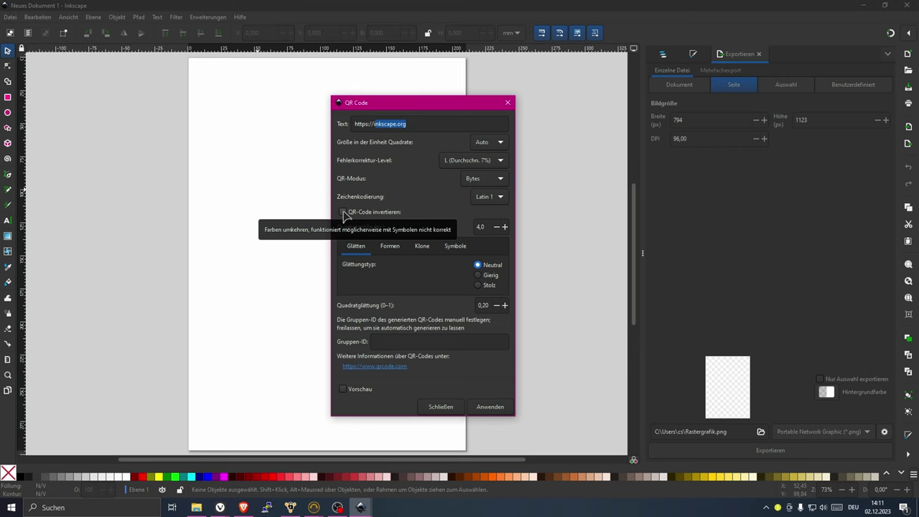
left_click(496, 227)
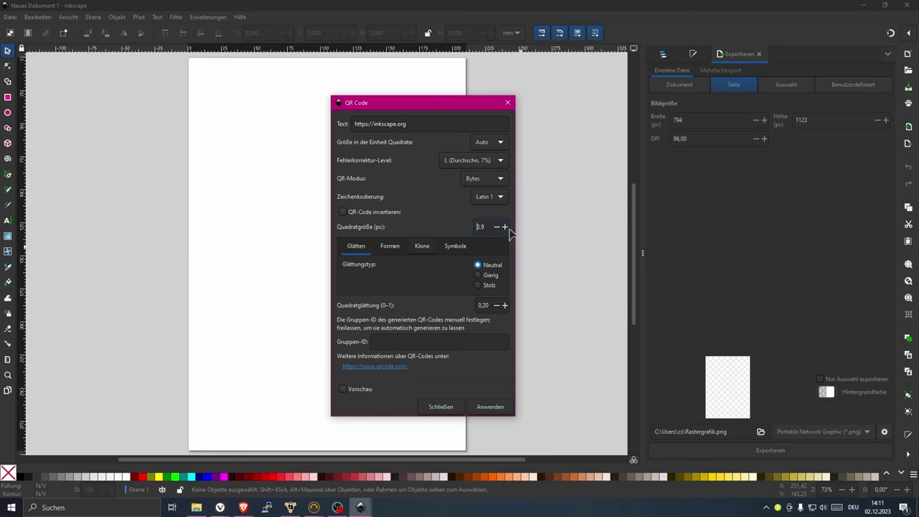
left_click(505, 227)
left_click(479, 226)
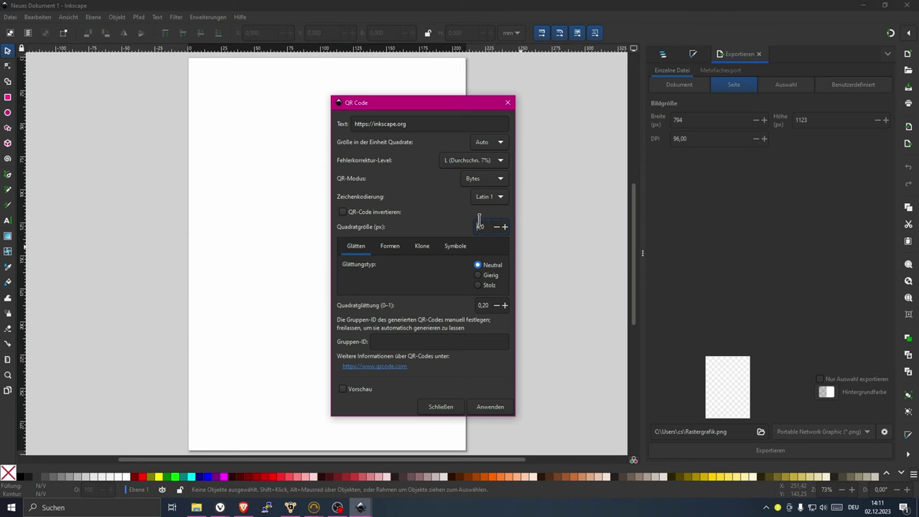
left_click(491, 407)
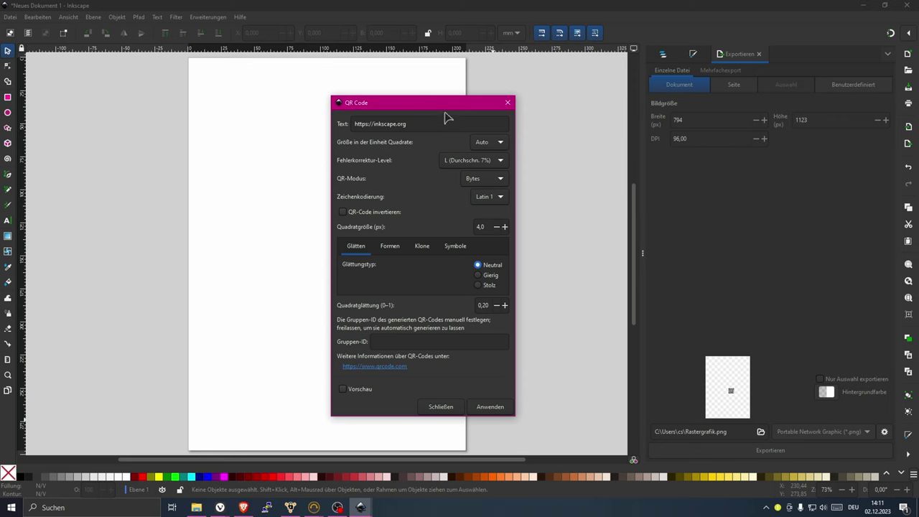
left_click_drag(450, 107, 603, 105)
key("Escape")
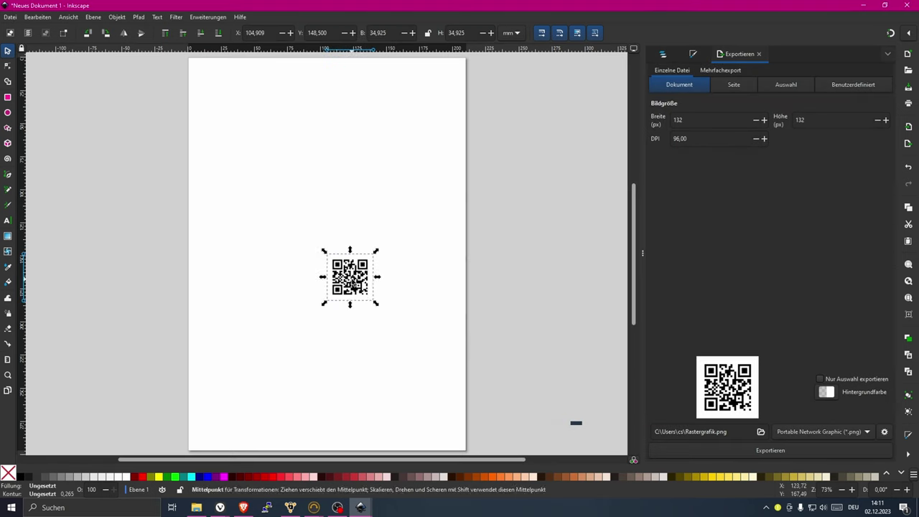
Step: Try enlarging the QR code without locked proportions and undo the resize
left_click(364, 287)
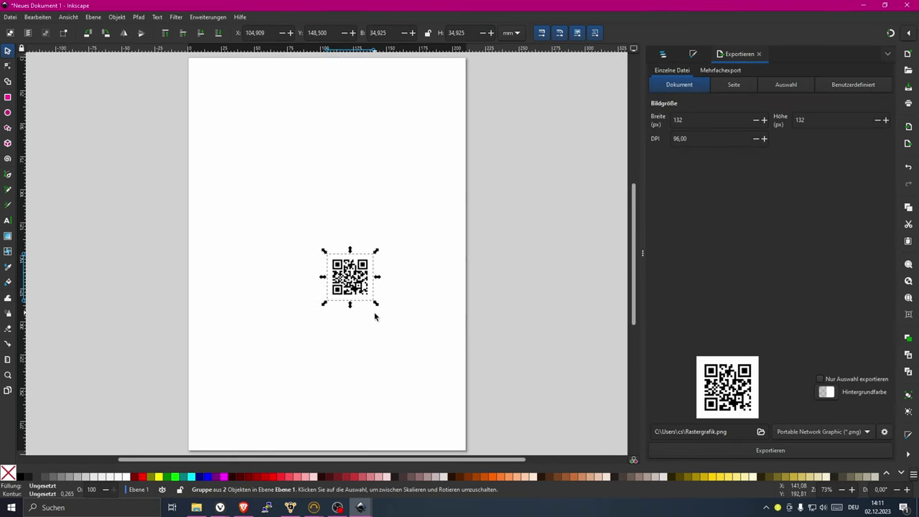
left_click_drag(377, 305, 471, 368)
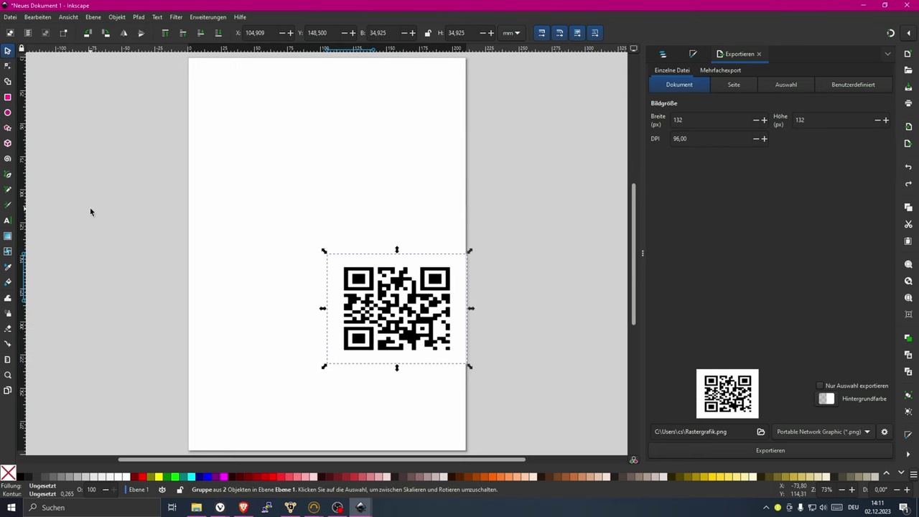
key("ctrl+z")
Step: Lock the width-to-height ratio and enlarge the QR code to about 76 mm square
left_click(428, 32)
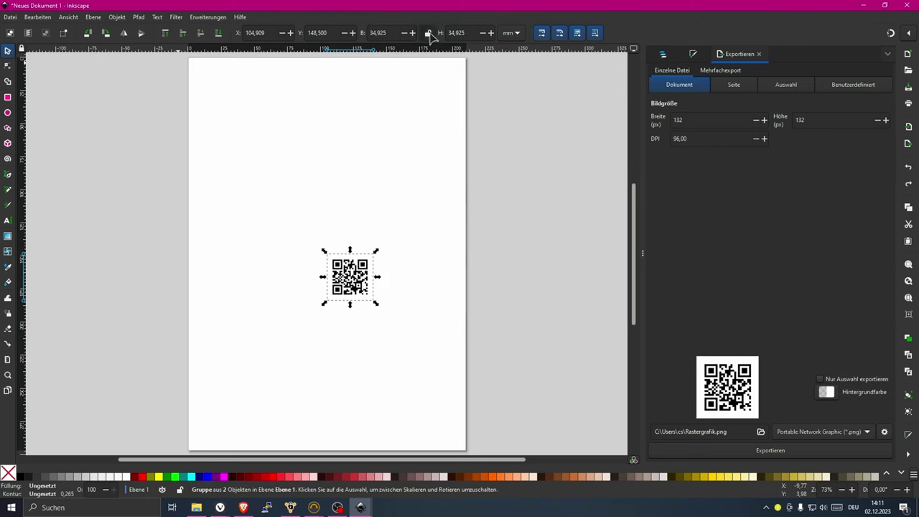
left_click_drag(377, 306, 431, 359)
Step: Open the export settings for the document and set the file format to Plain SVG (*.svg)
left_click(14, 17)
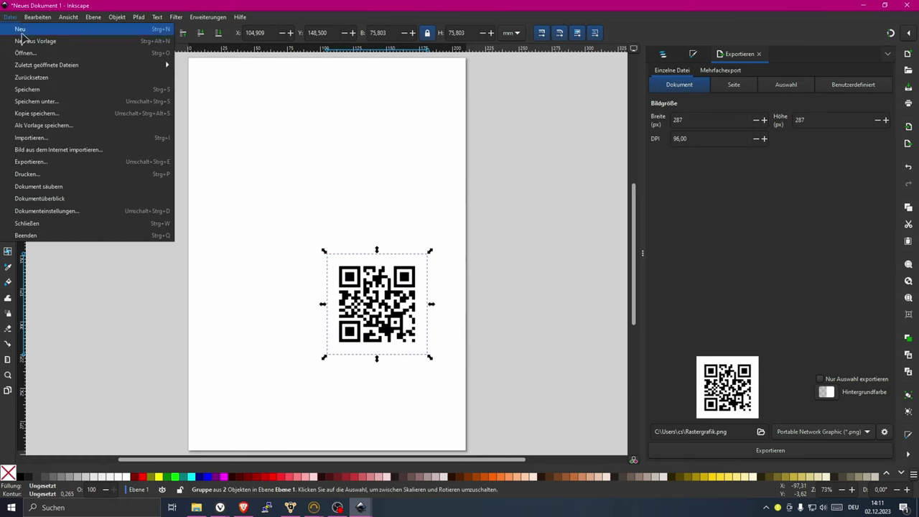
left_click(43, 162)
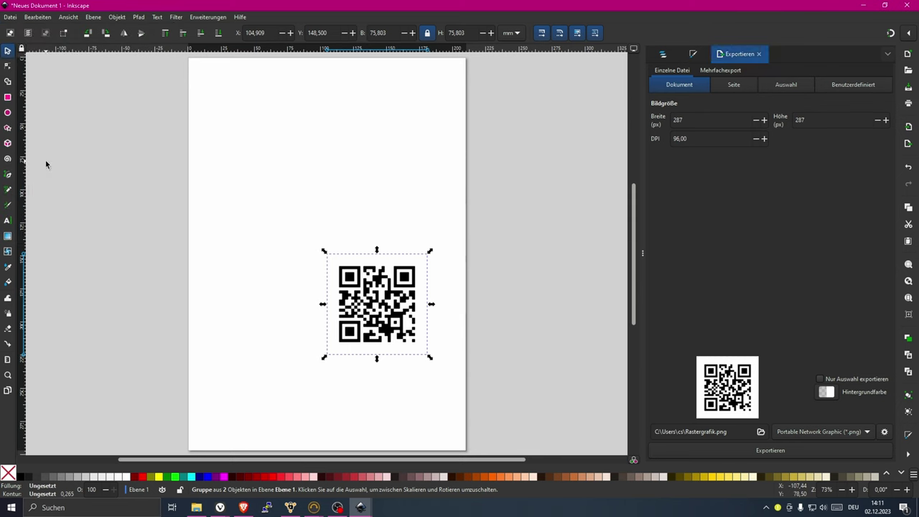
left_click(831, 435)
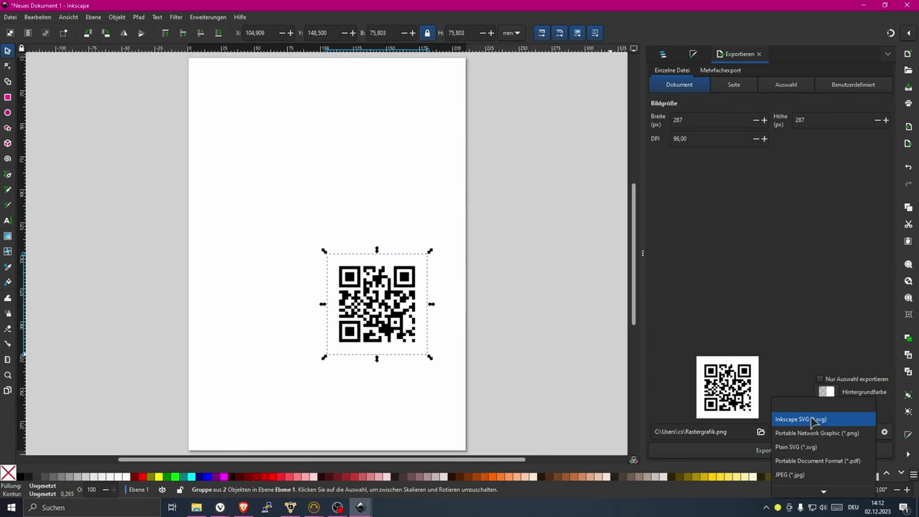
left_click(830, 452)
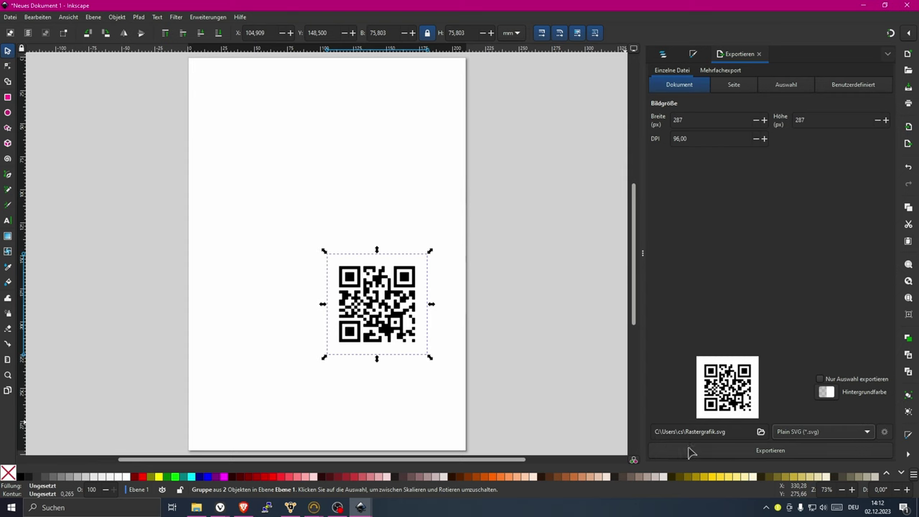
Step: Export the QR code into the Pictures folder as Rastergrafik.svg in Inkscape SVG format
left_click(761, 432)
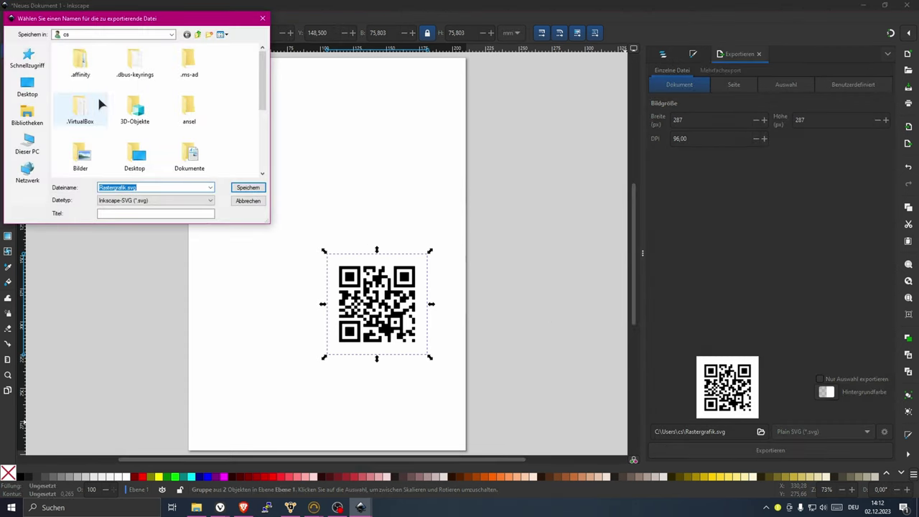
double_click(90, 154)
left_click(256, 189)
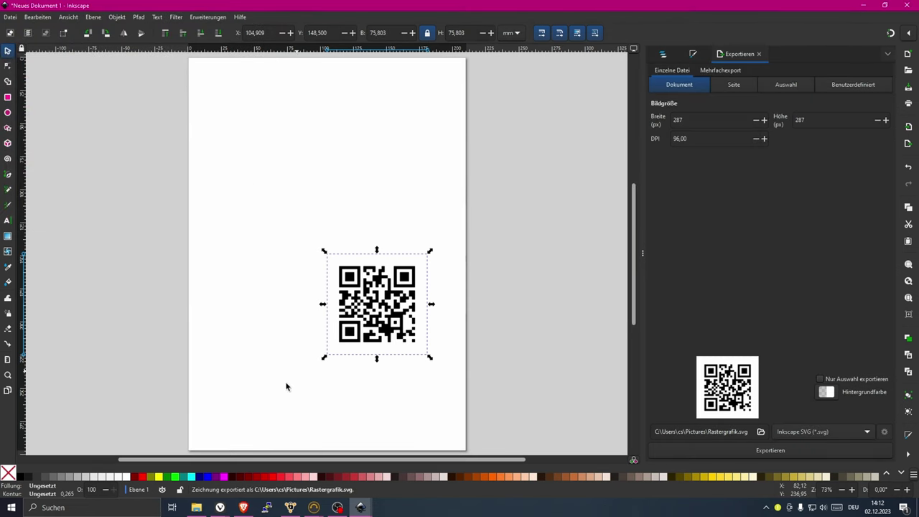
Step: Open the exported Rastergrafik.svg from the Pictures folder in Microsoft Edge
left_click(198, 508)
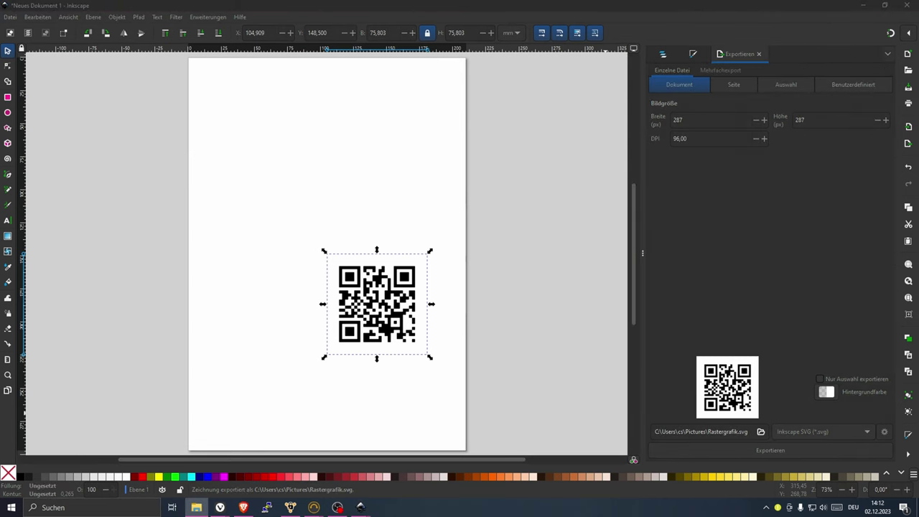
left_click_drag(794, 134, 662, 110)
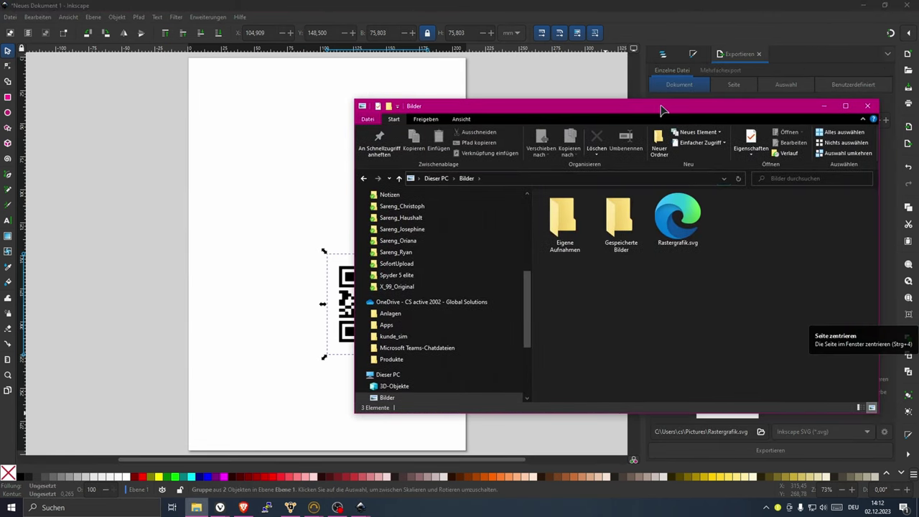
double_click(680, 219)
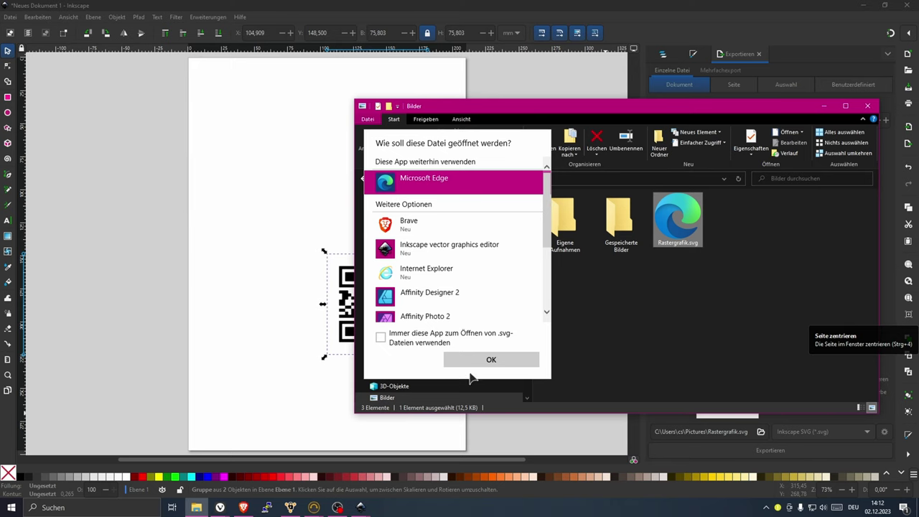
left_click(492, 361)
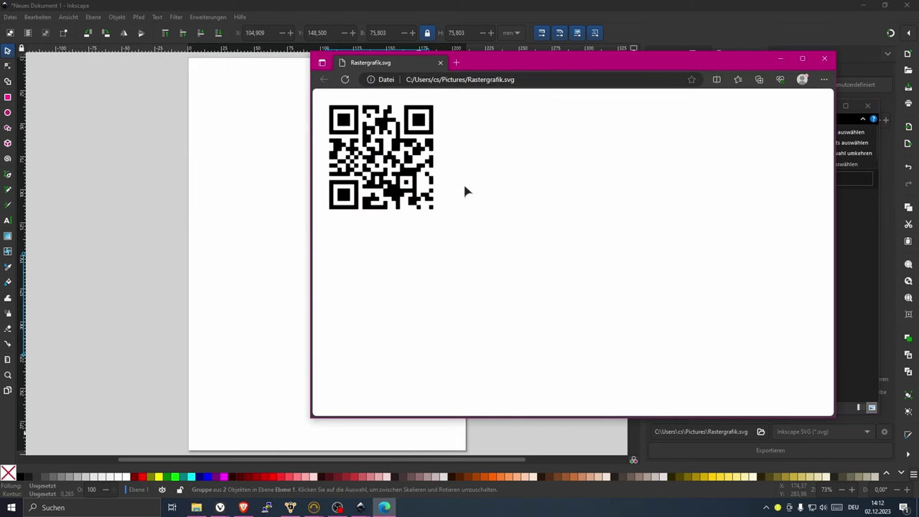
Step: Examine the edge sharpness of the exported QR code at up to 500 % zoom and close Microsoft Edge
scroll(482, 201, "up", 6)
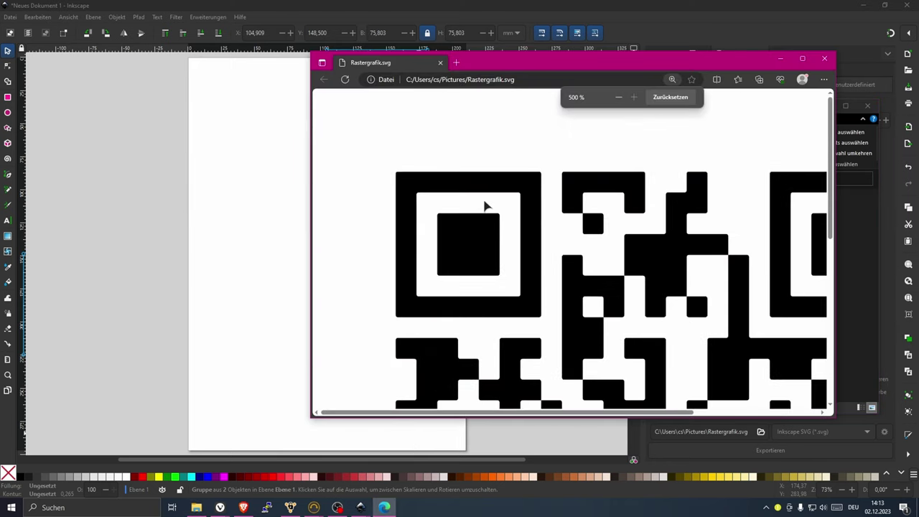
scroll(484, 204, "down", 9)
scroll(484, 207, "up", 11)
scroll(489, 205, "down", 6)
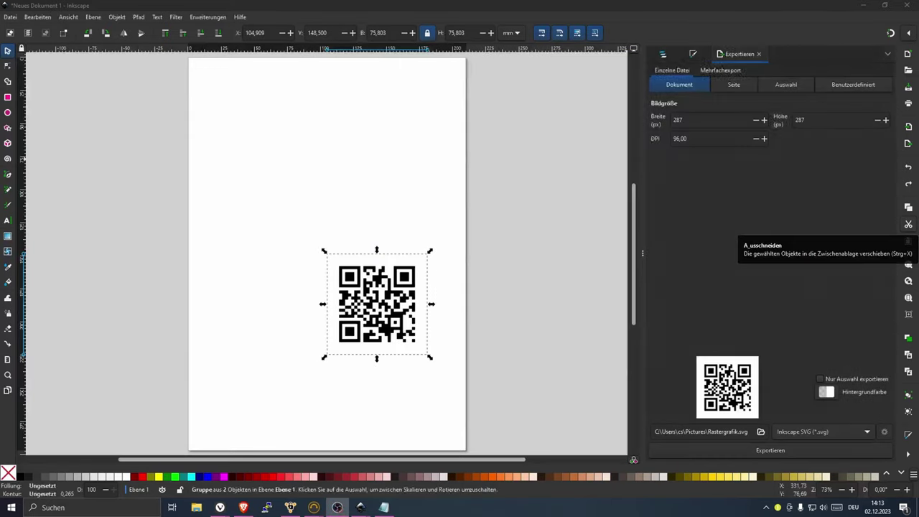
left_click(824, 58)
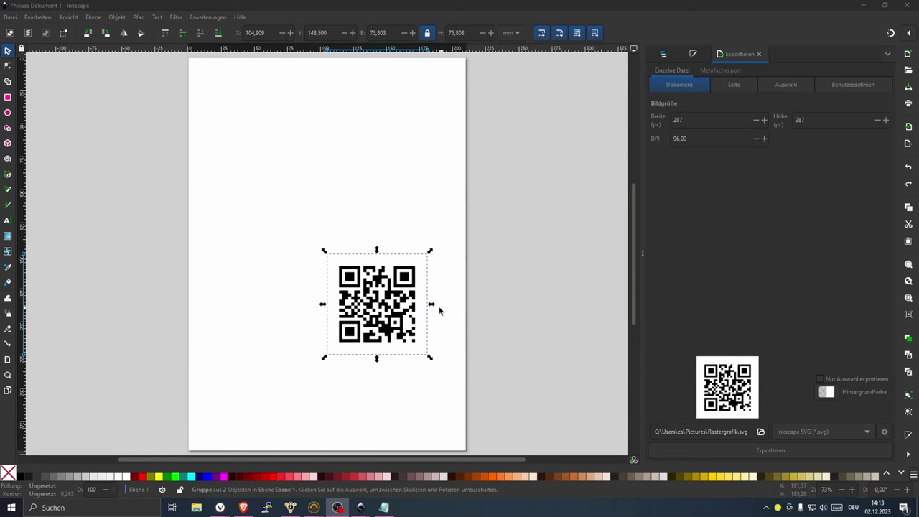
Step: Move the QR code near the page's upper-left corner, to about X 24 mm and Y 16 mm
left_click_drag(386, 314, 280, 70)
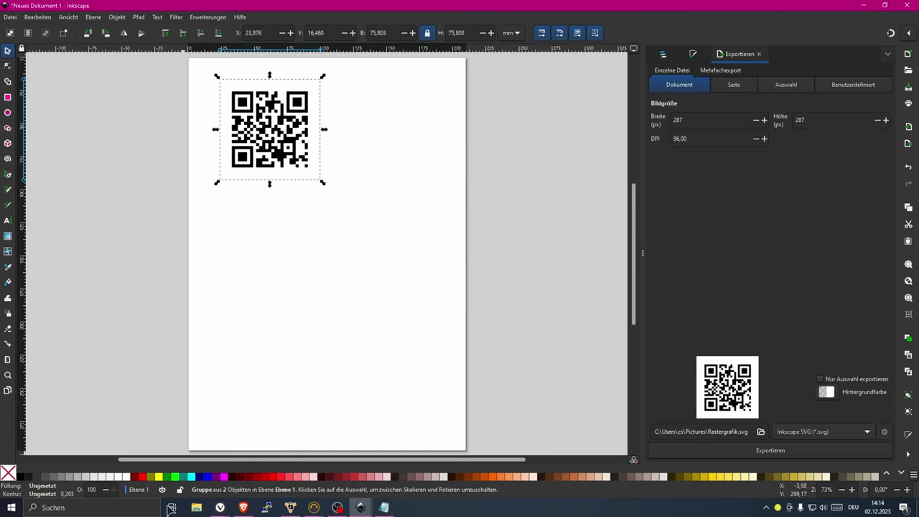
left_click(244, 507)
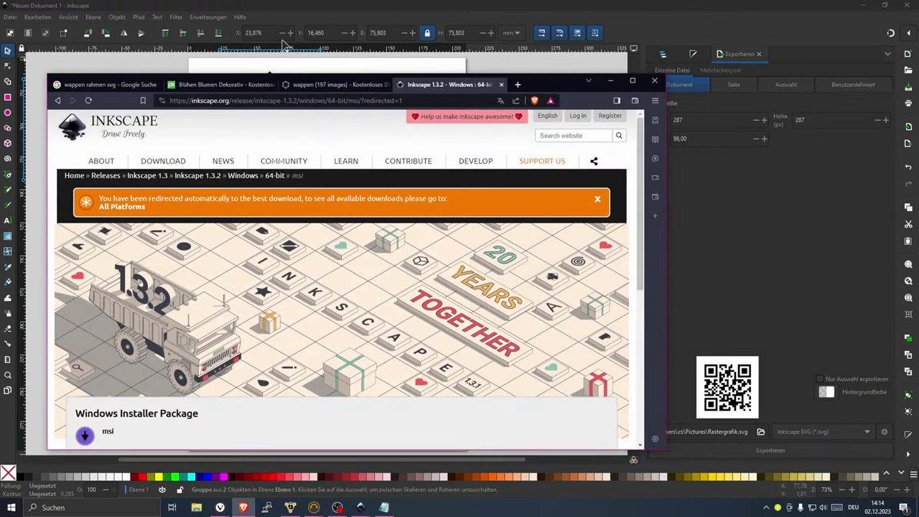
right_click(288, 101)
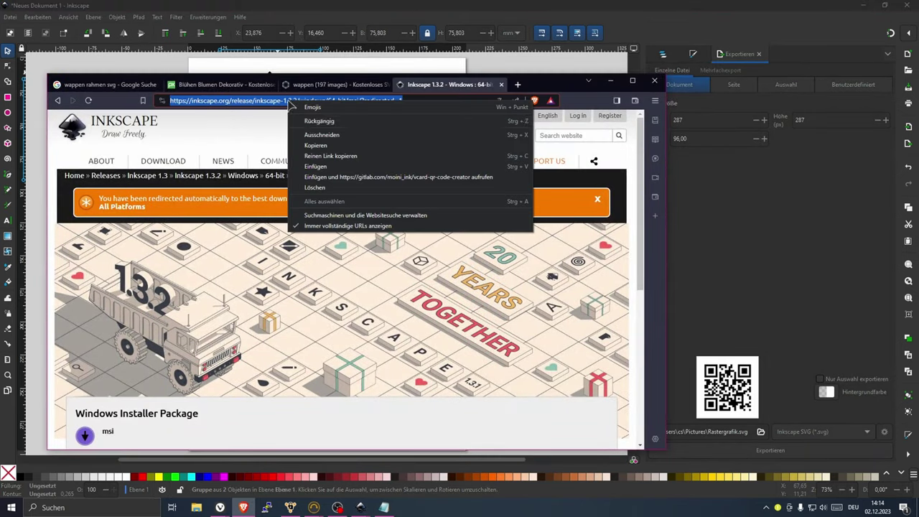
left_click(333, 178)
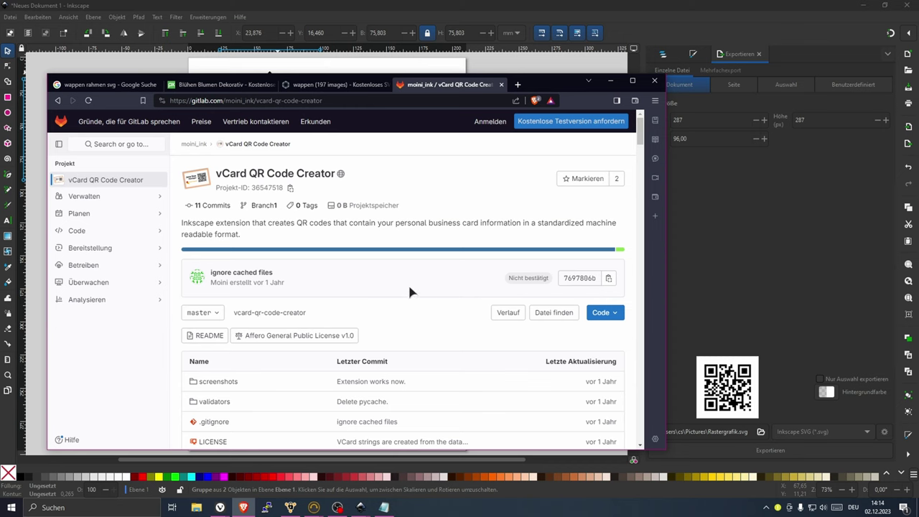
scroll(439, 287, "down", 5)
scroll(427, 293, "up", 5)
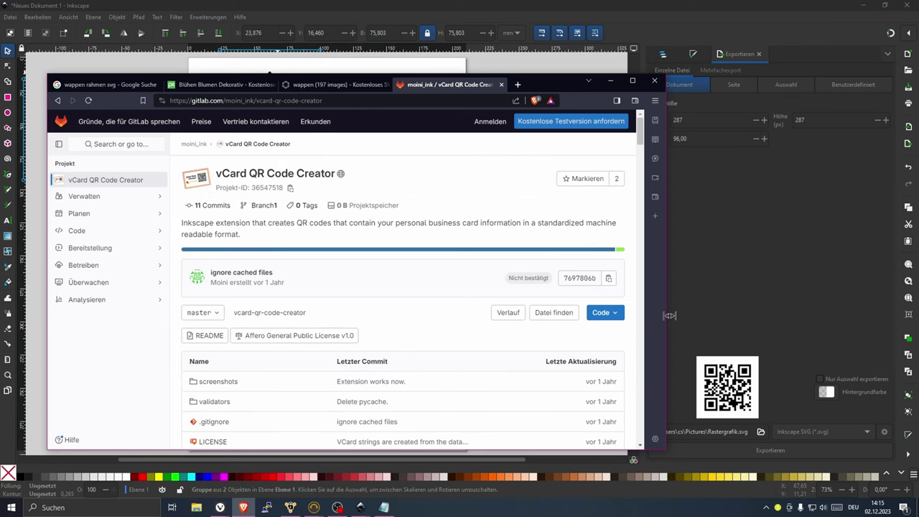
Step: Download the project's source code as a zip, saving vcard-qr-code-creator-master.zip in the Downloads folder
left_click(612, 314)
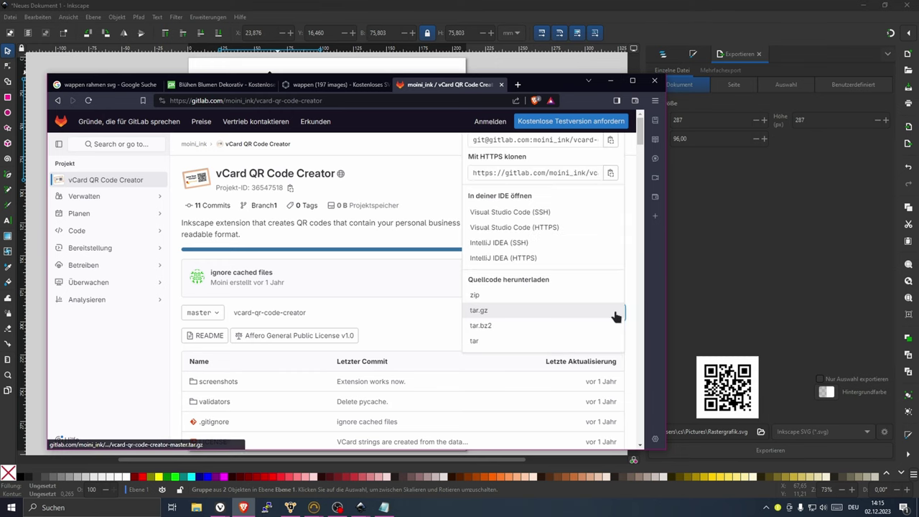
left_click(483, 296)
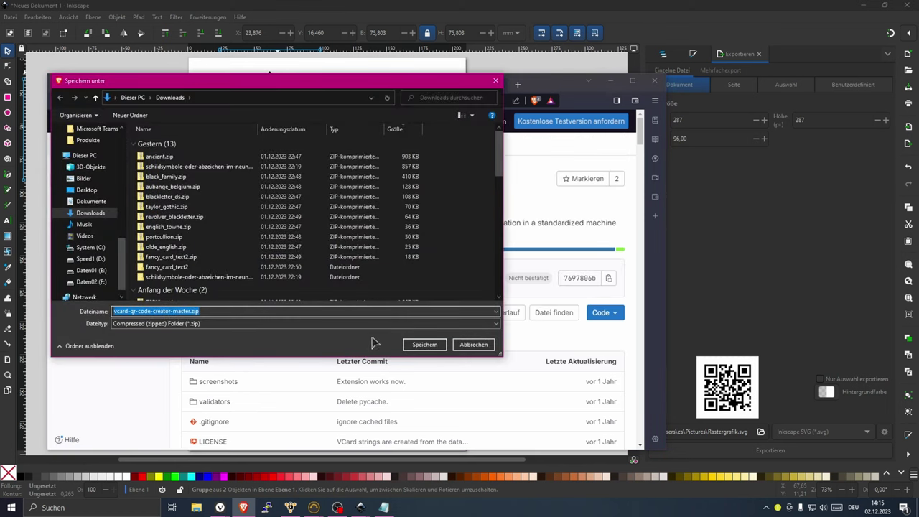
left_click(422, 345)
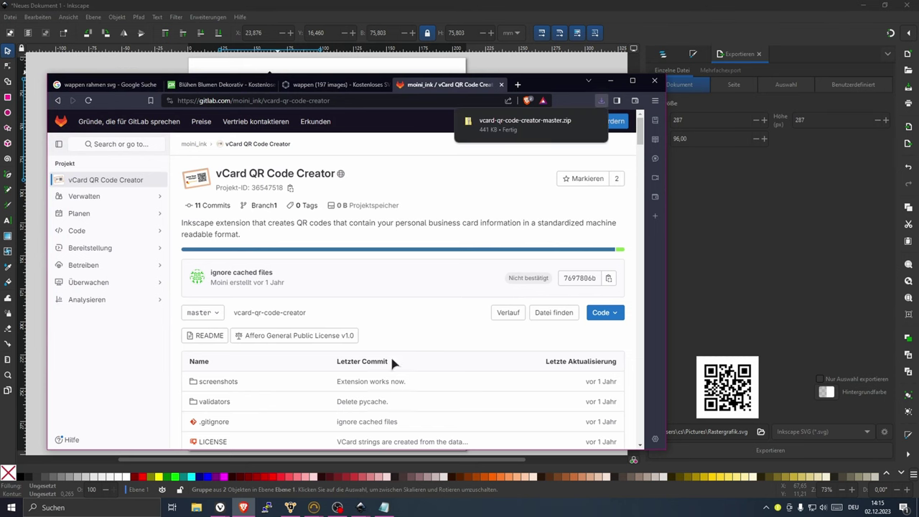
Step: Extract vcard-qr-code-creator-master.zip in the Downloads folder into a subfolder of the same name using 7-Zip
left_click(196, 508)
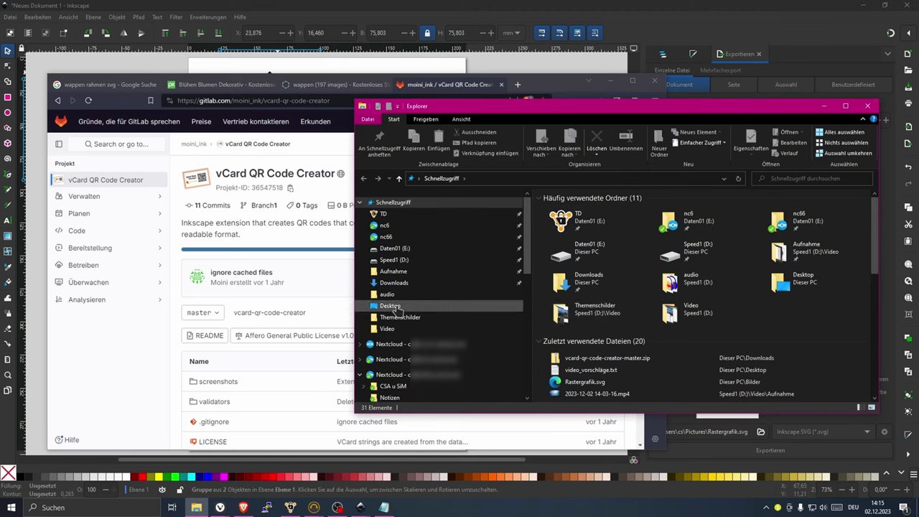
left_click(394, 283)
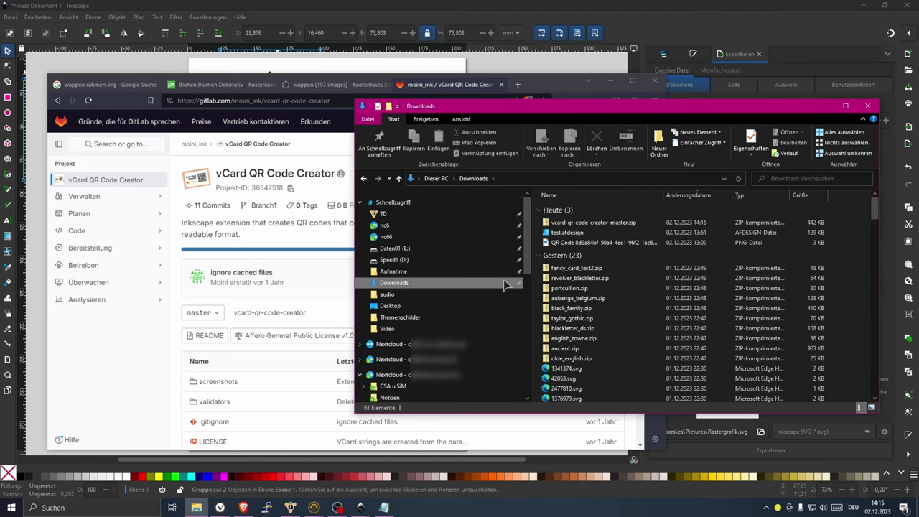
left_click(596, 223)
right_click(617, 223)
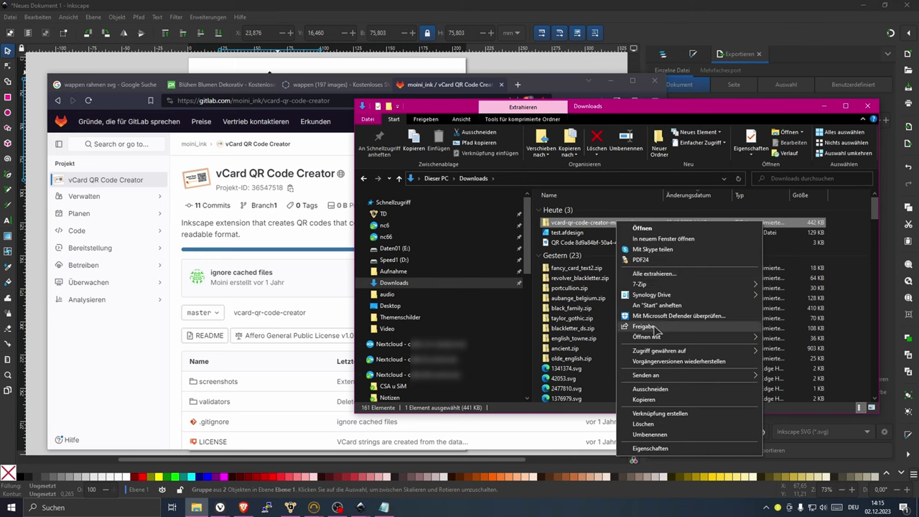
mouse_move(676, 286)
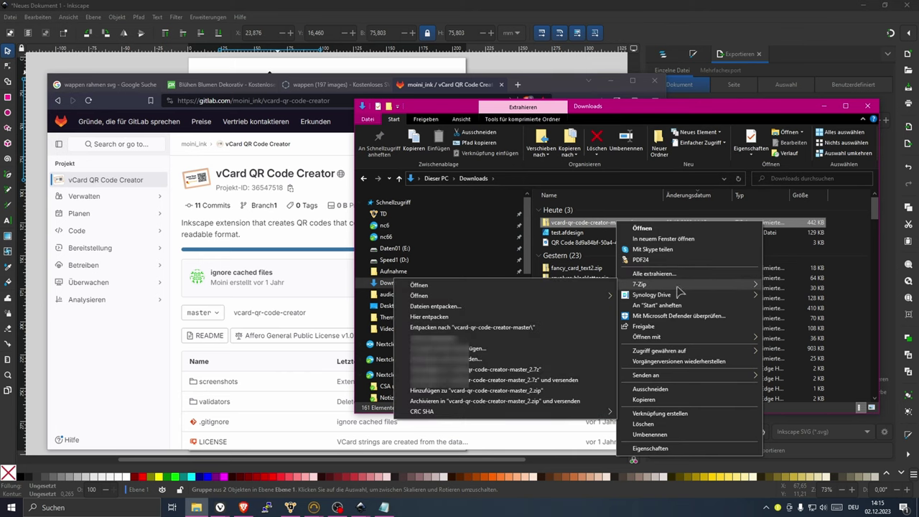
left_click(540, 328)
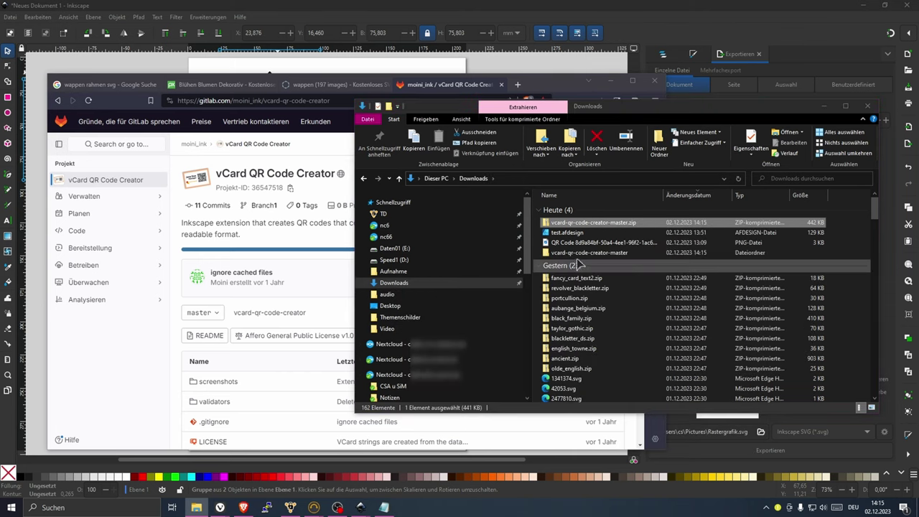
Step: Open the extracted vcard-qr-code-creator-master folder and examine its .inx file and validators folder
double_click(583, 254)
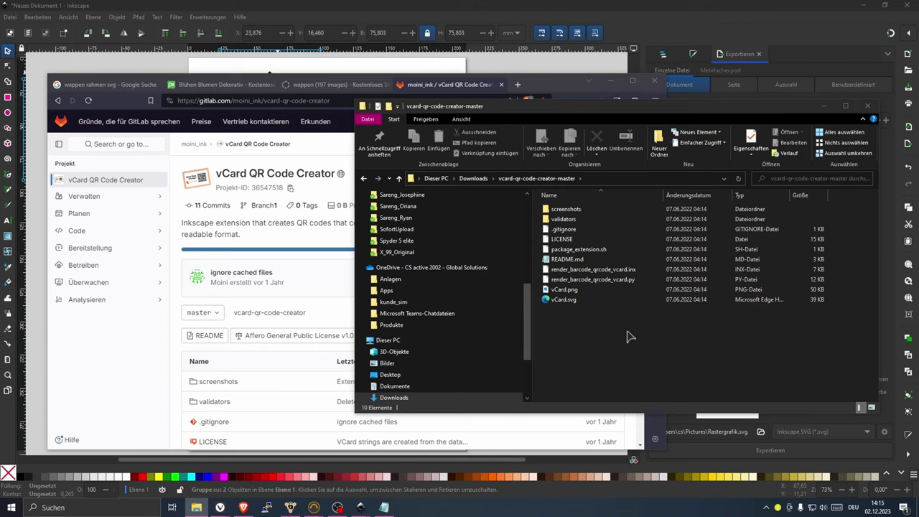
left_click(623, 270)
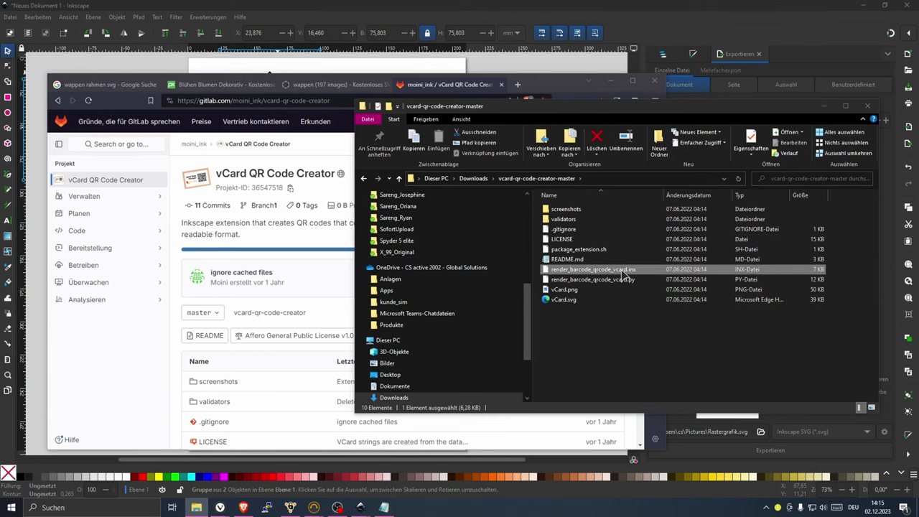
left_click(564, 220)
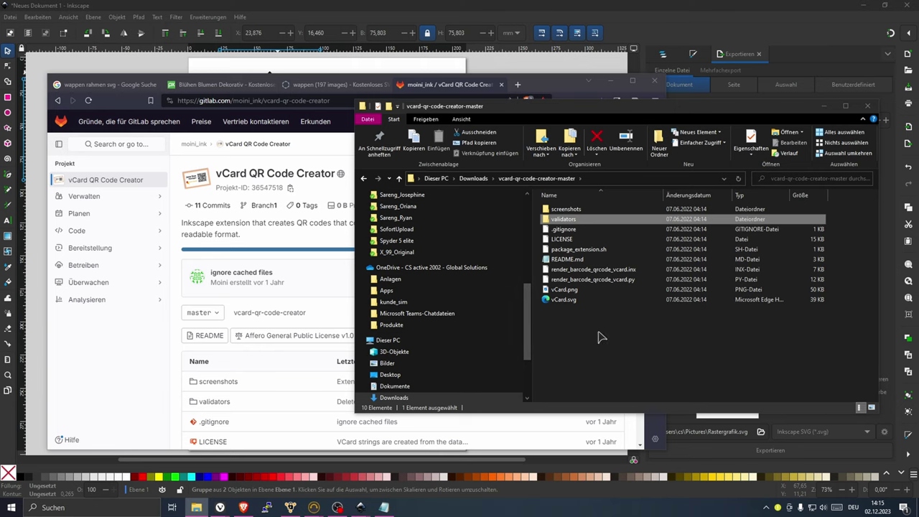
Step: Return to Inkscape and open the user extensions folder from the System preferences
left_click(419, 9)
left_click(208, 17)
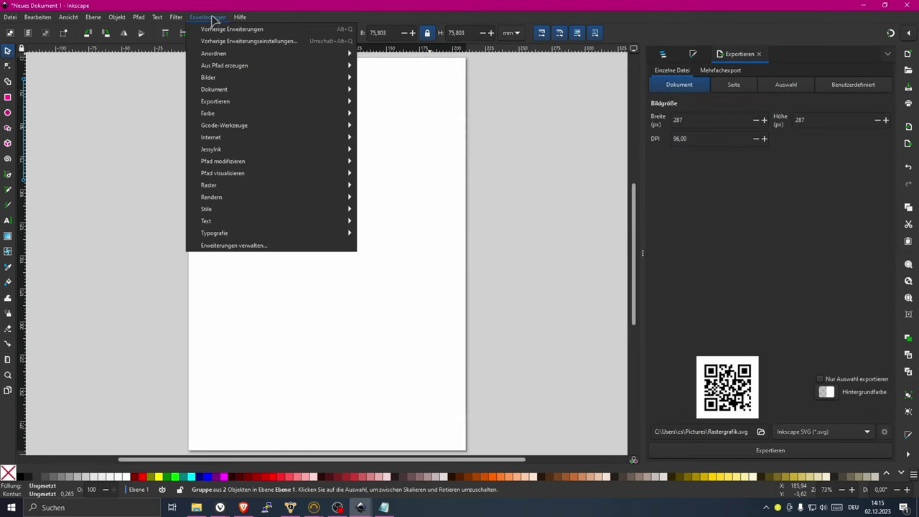
left_click(213, 18)
left_click(37, 18)
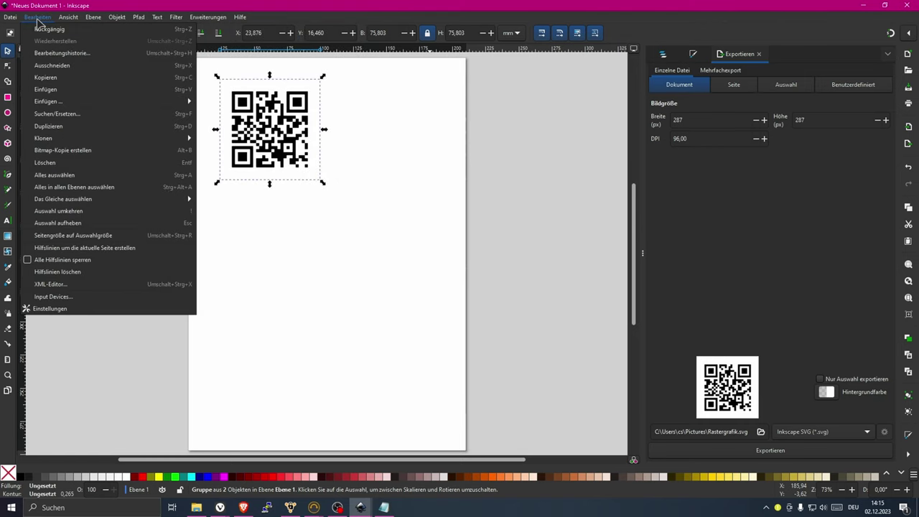
left_click(102, 309)
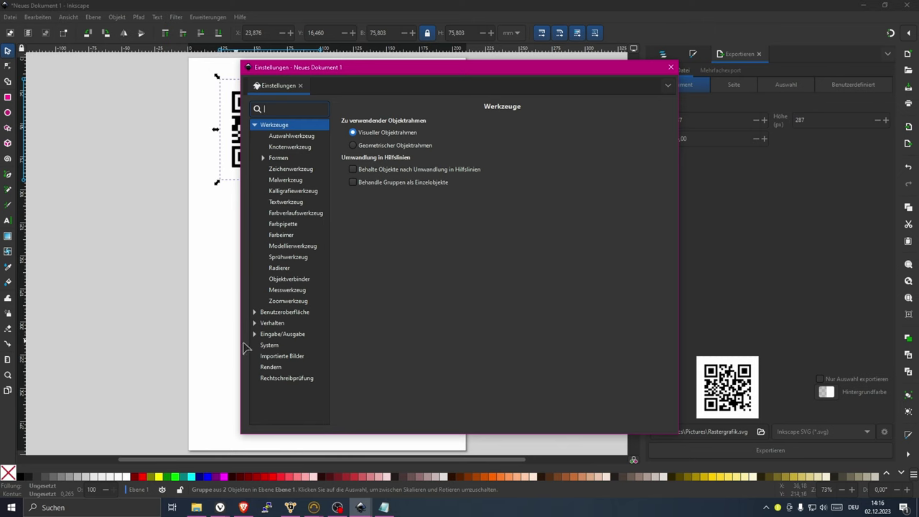
left_click(276, 347)
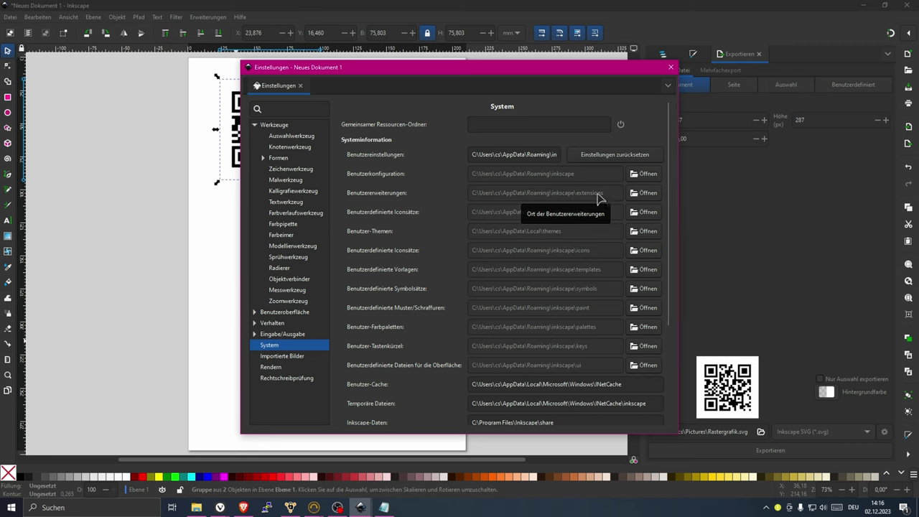
left_click(644, 195)
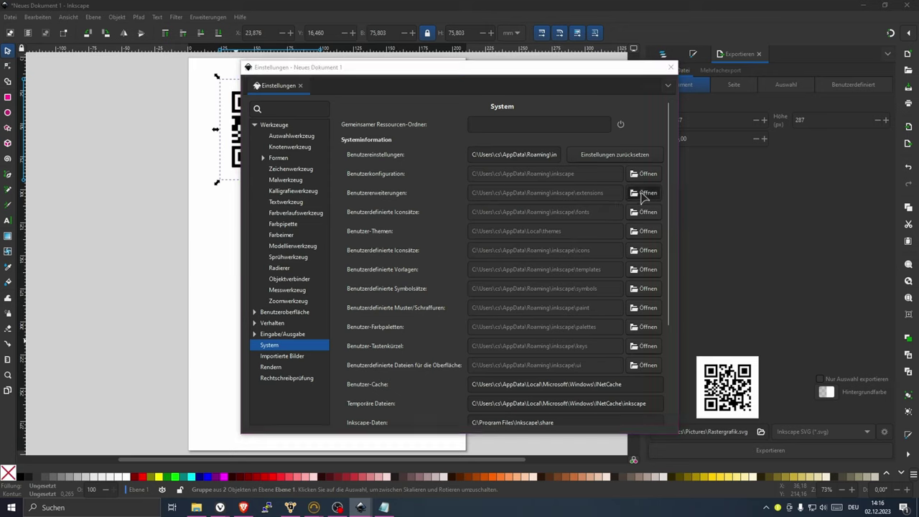
left_click_drag(641, 126, 317, 81)
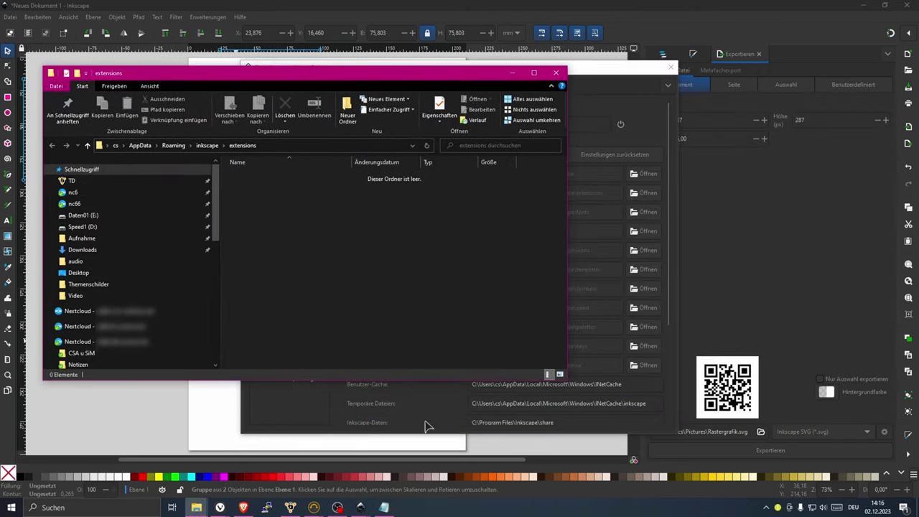
Step: Copy all files and folders from vcard-qr-code-creator-master into the Inkscape extensions folder and close both Explorer windows
left_click(198, 509)
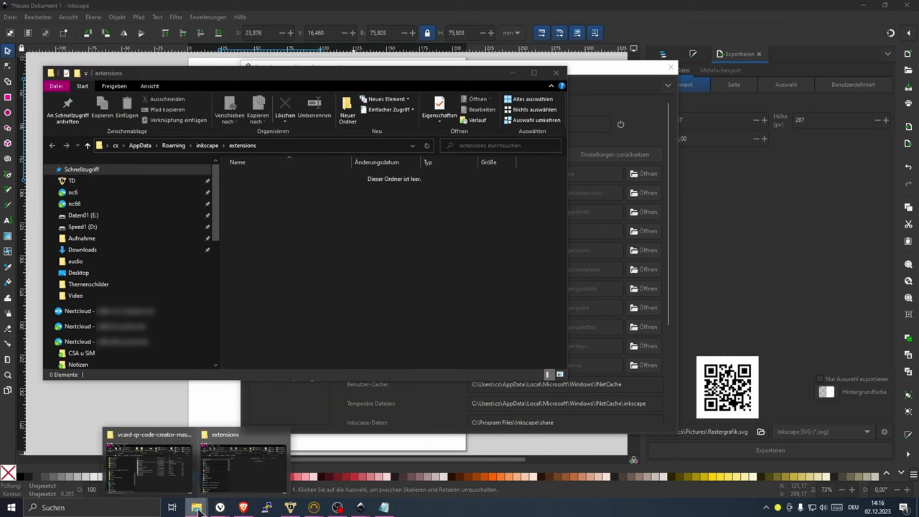
left_click(149, 466)
left_click_drag(624, 333, 305, 228)
left_click(316, 240)
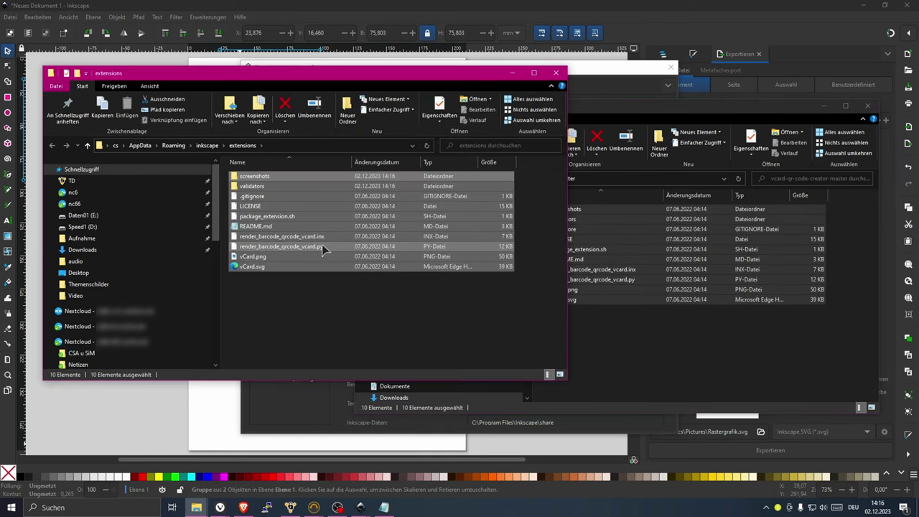
left_click(558, 72)
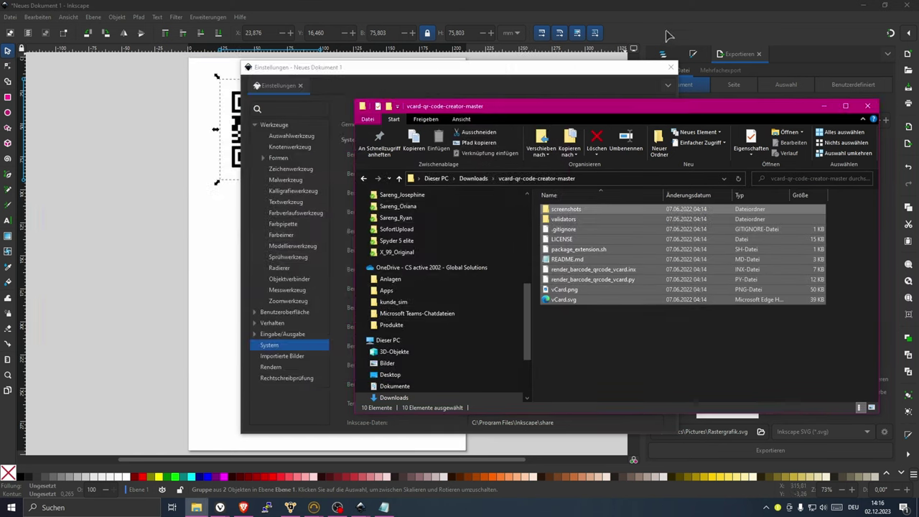
key("alt+F4")
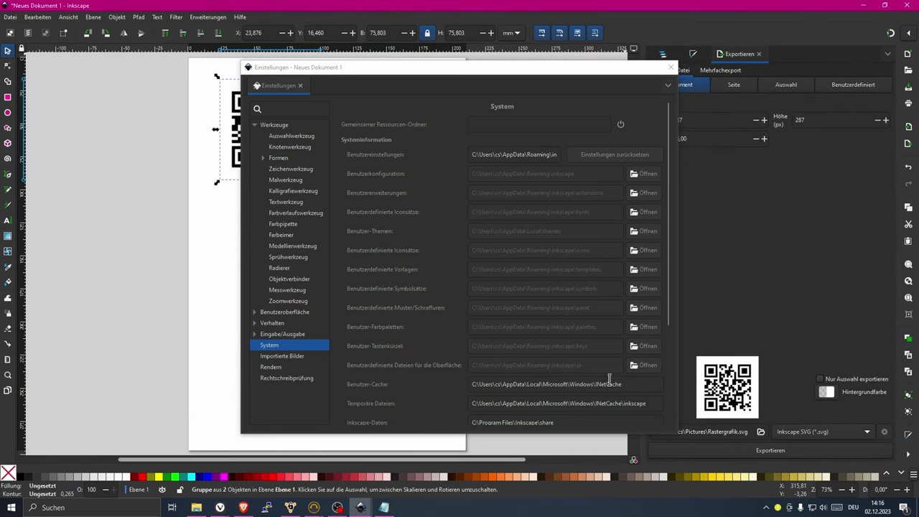
Step: Close the preferences and quit Inkscape, saving the drawing as Zeichnung.svg in the Dokumente folder
scroll(609, 379, "down", 3)
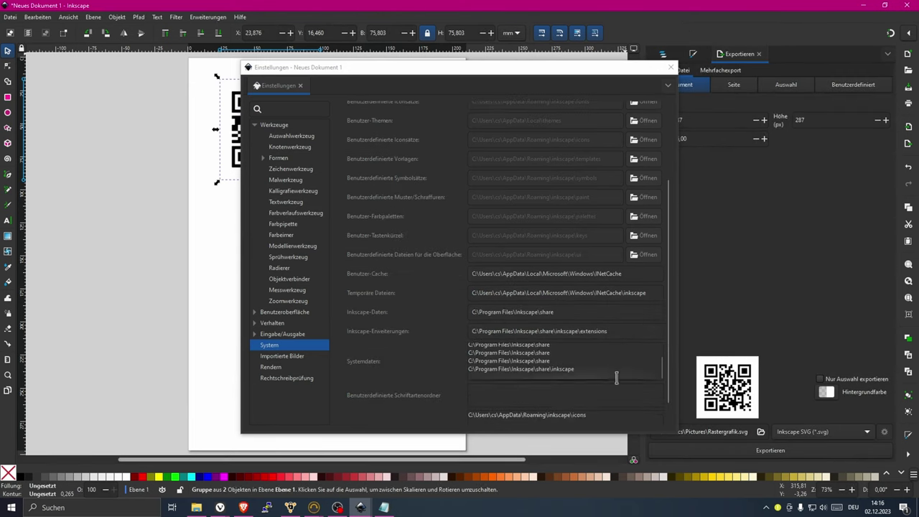
left_click(674, 68)
left_click(906, 5)
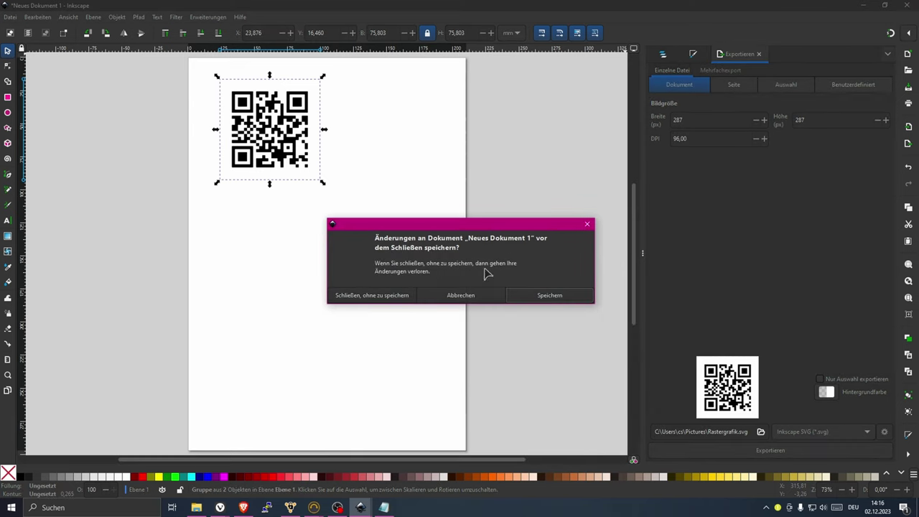
left_click(535, 296)
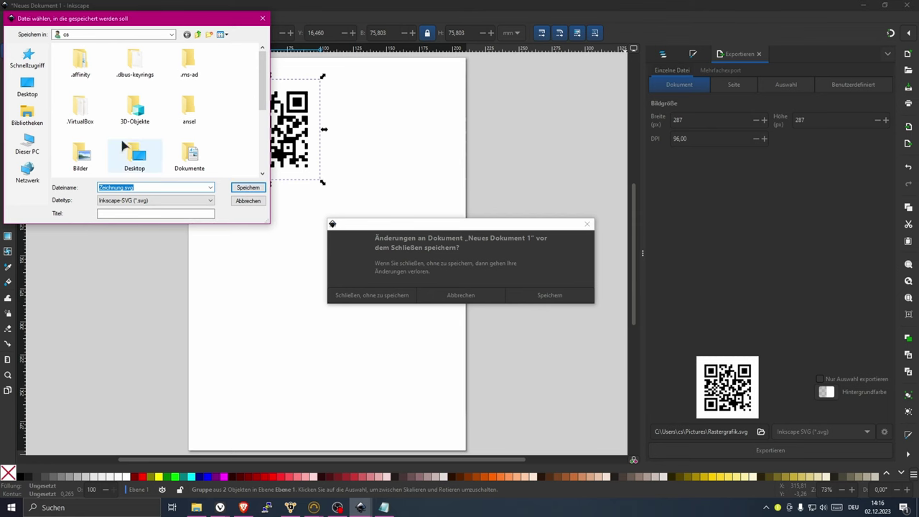
double_click(193, 152)
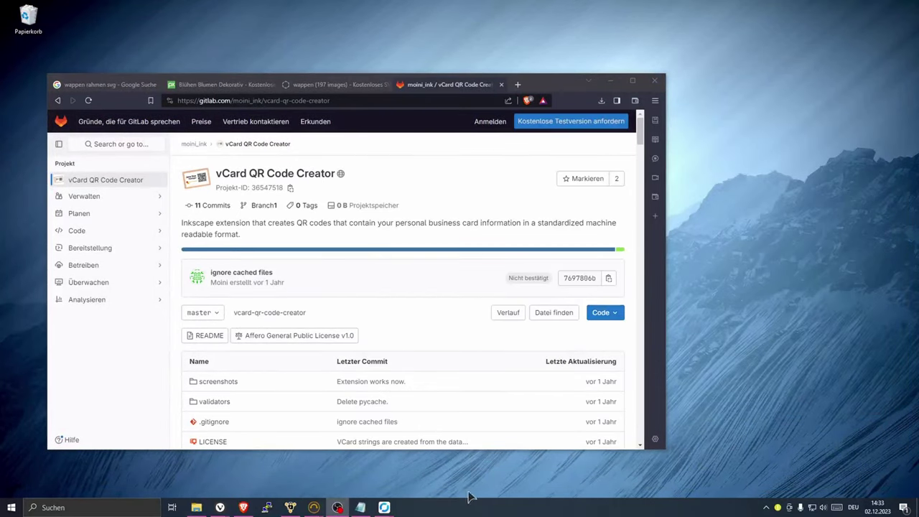
Step: Restart Inkscape with Zeichnung.svg from the Dokumente folder and move its QR code closer to the page's upper-left corner
left_click(12, 508)
left_click(336, 348)
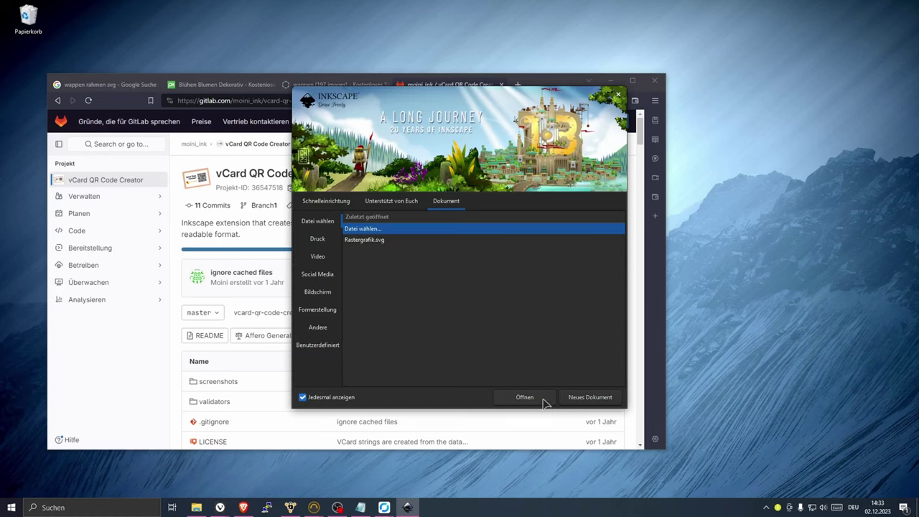
left_click(537, 400)
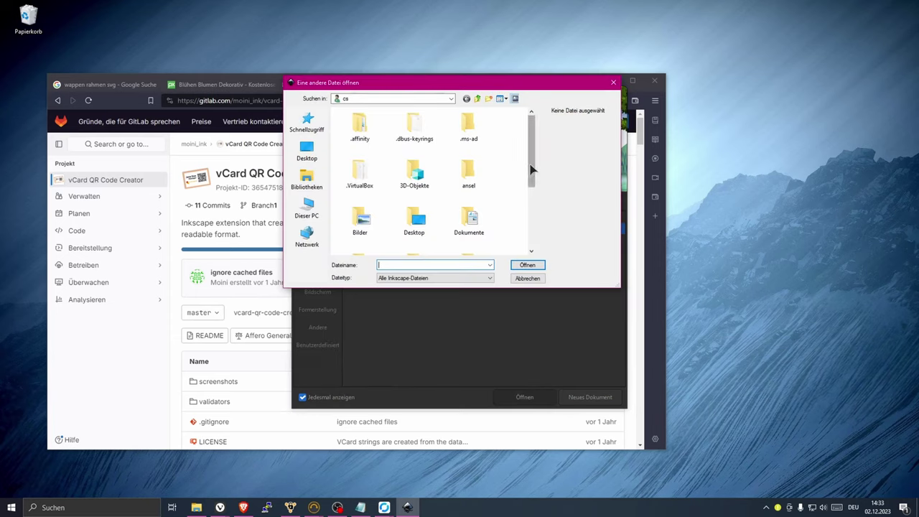
left_click_drag(534, 171, 532, 188)
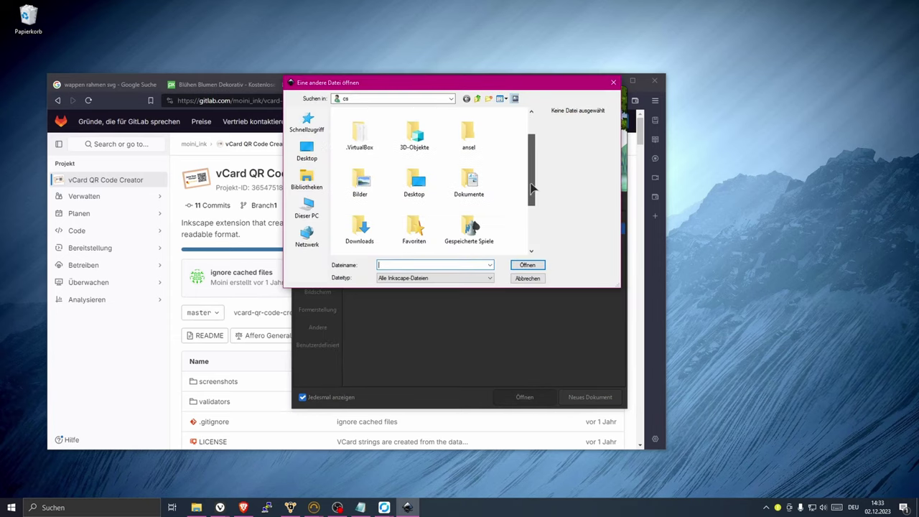
double_click(471, 181)
scroll(538, 179, "down", 2)
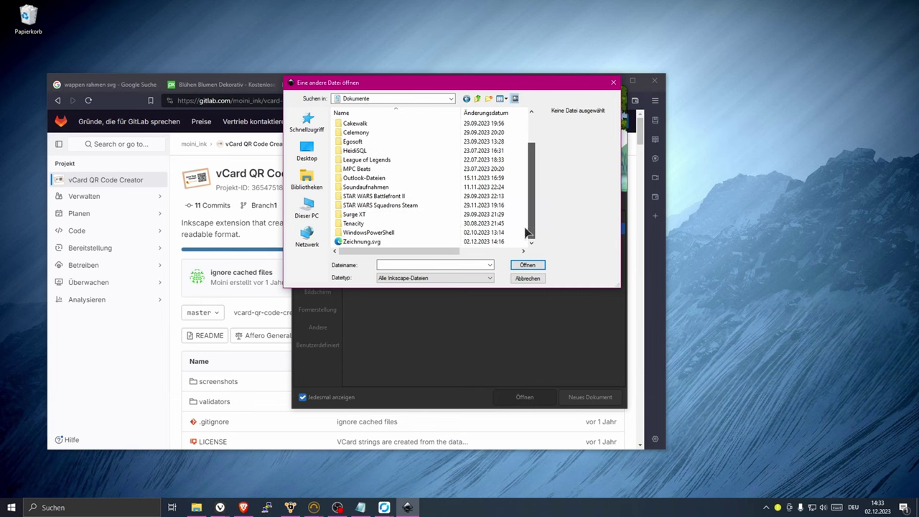
left_click(366, 242)
left_click(528, 265)
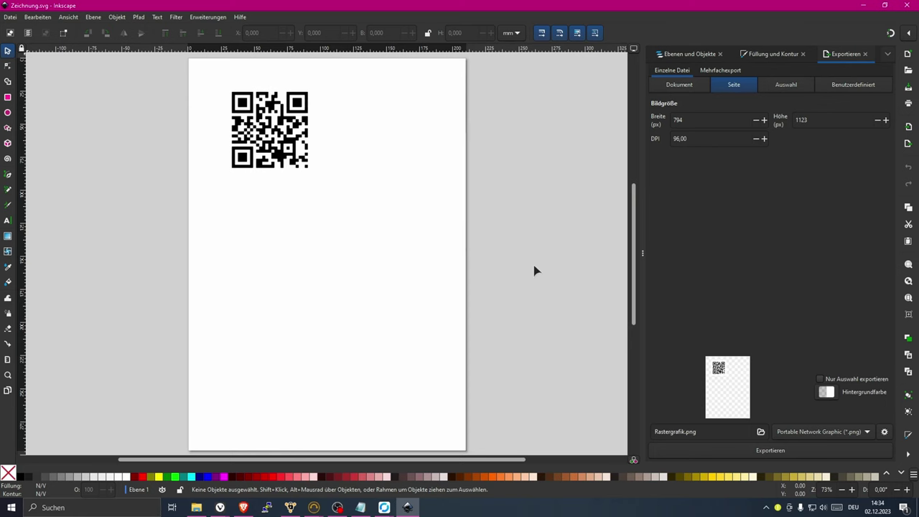
left_click_drag(267, 99, 244, 87)
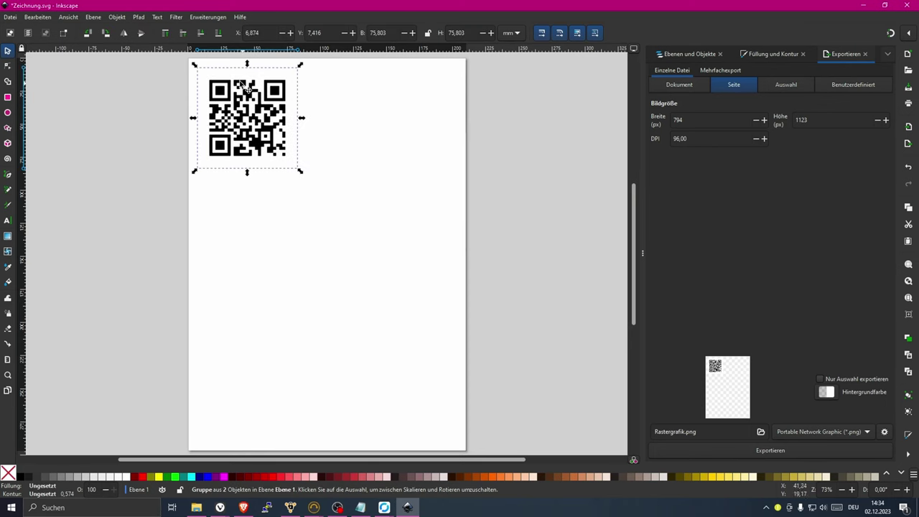
Step: Open the vCard QR Code rendering extension and set its error correction level to L (Durchschn. 7%)
left_click(195, 19)
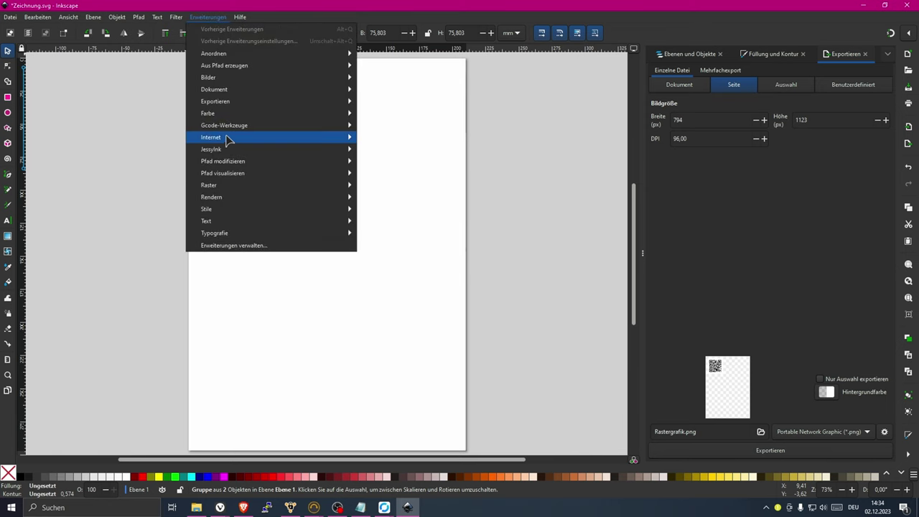
mouse_move(227, 140)
mouse_move(232, 198)
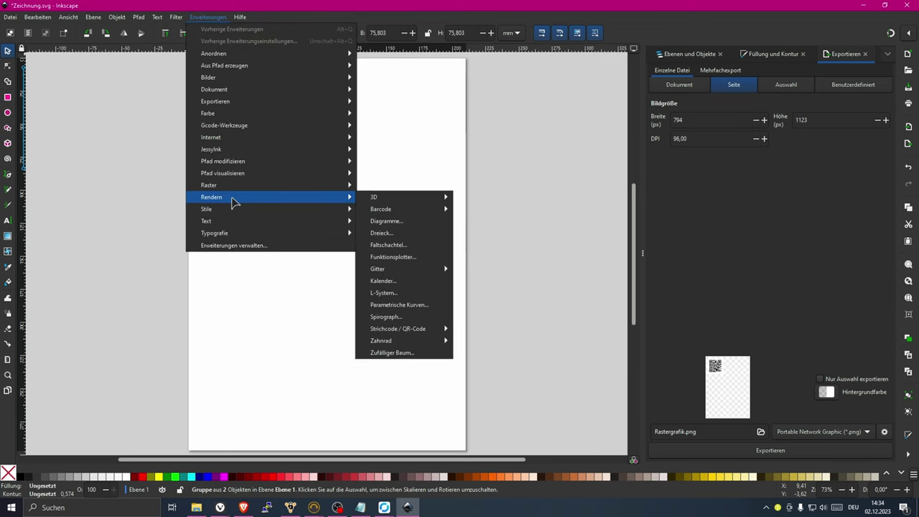
mouse_move(402, 211)
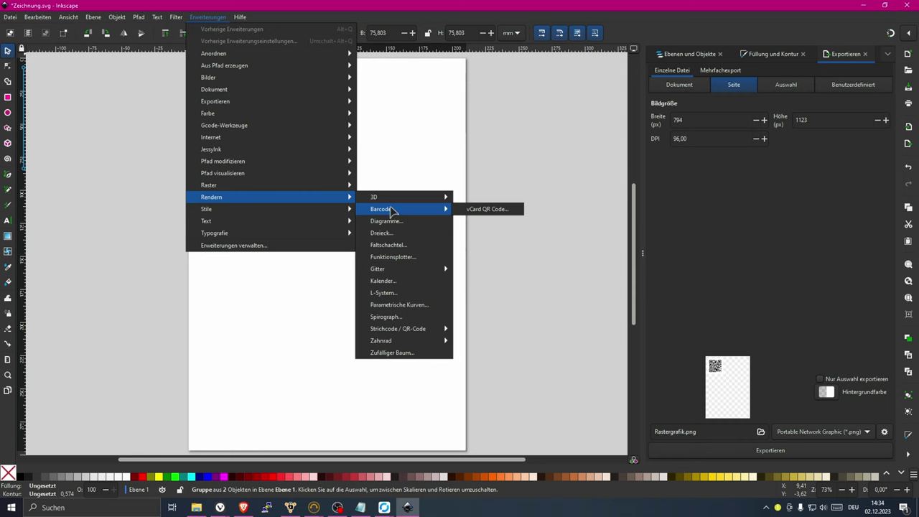
mouse_move(419, 331)
left_click(474, 209)
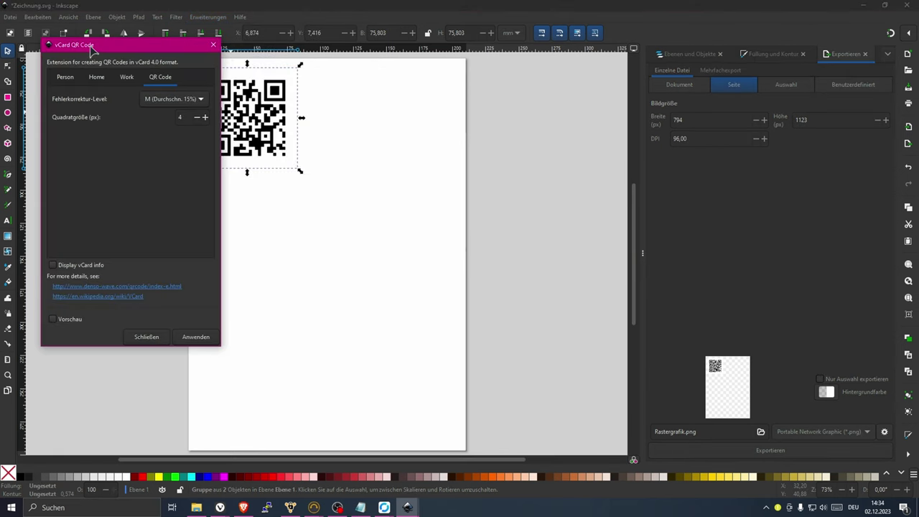
left_click_drag(91, 49, 531, 89)
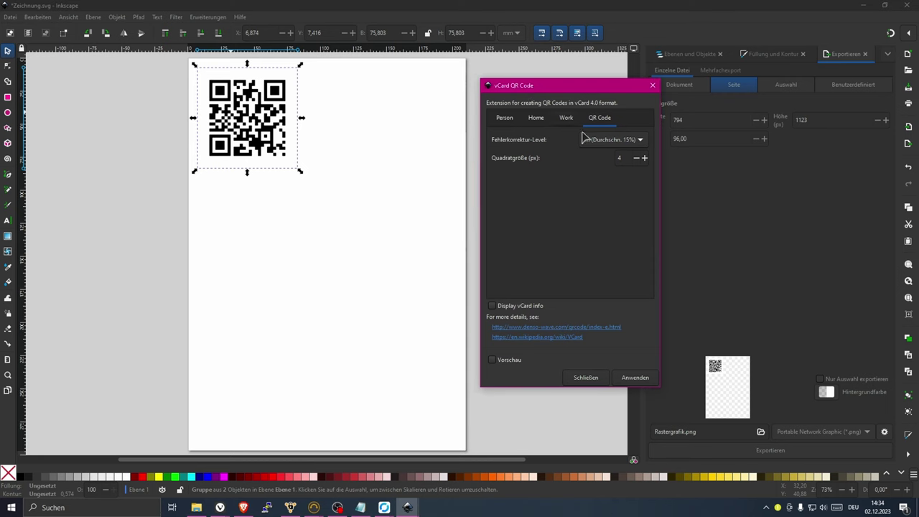
left_click(641, 142)
left_click(632, 127)
Step: Examine the vCard's personal details, home contact and address fields, and work general, contact and address fields
left_click(505, 119)
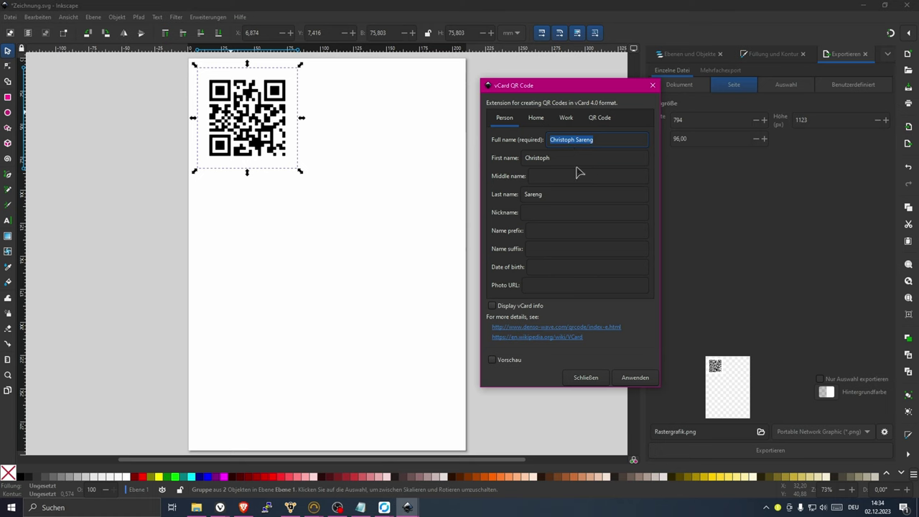
left_click(537, 118)
left_click(539, 140)
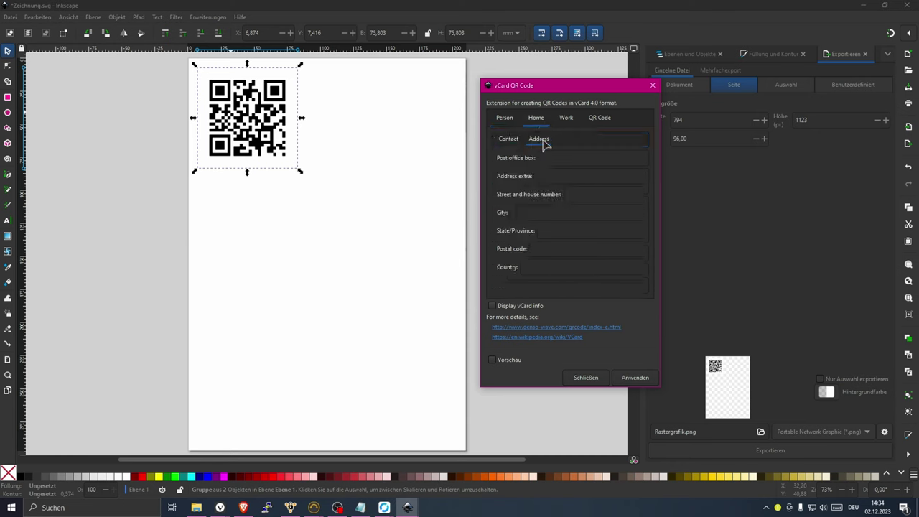
left_click(509, 140)
left_click(540, 140)
left_click(511, 140)
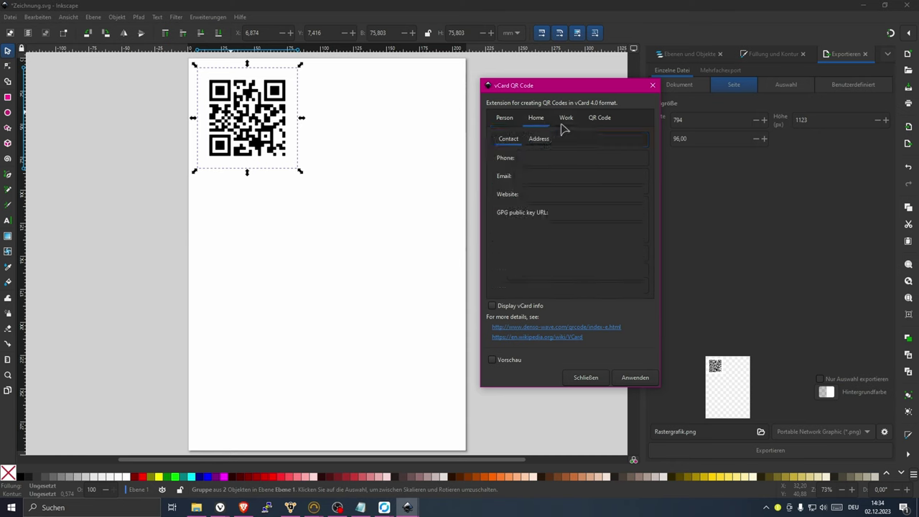
left_click(567, 120)
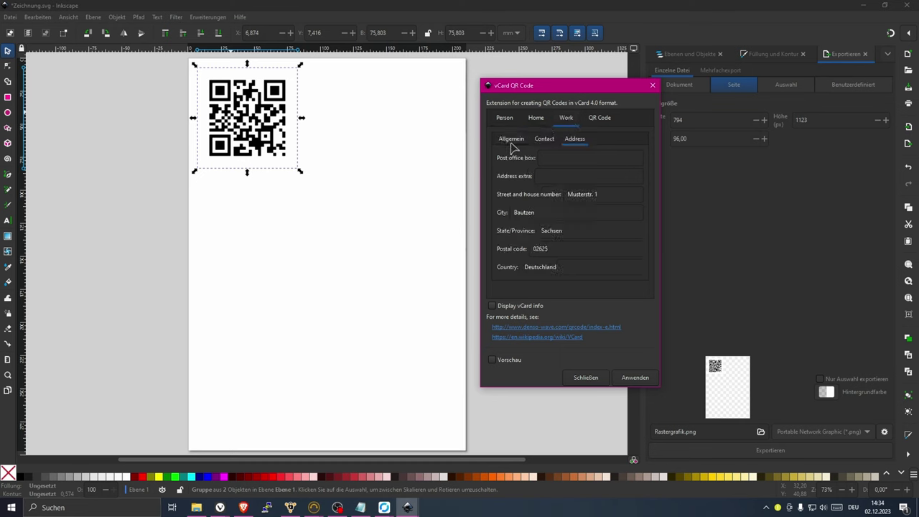
left_click(511, 142)
left_click(538, 143)
left_click(518, 142)
left_click(569, 141)
left_click(552, 142)
Step: Generate the vCard QR code with error correction L (Durchschn. 7%) and place it directly below the existing code
left_click(596, 119)
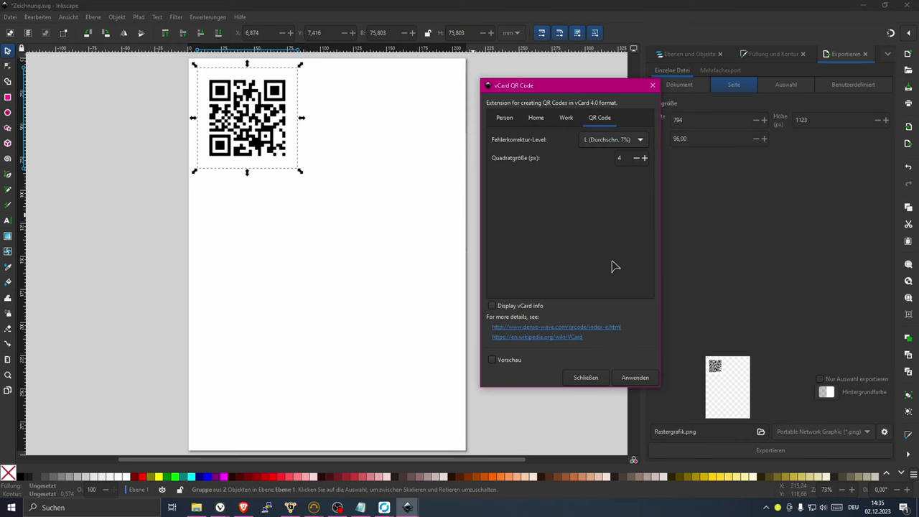
left_click(614, 142)
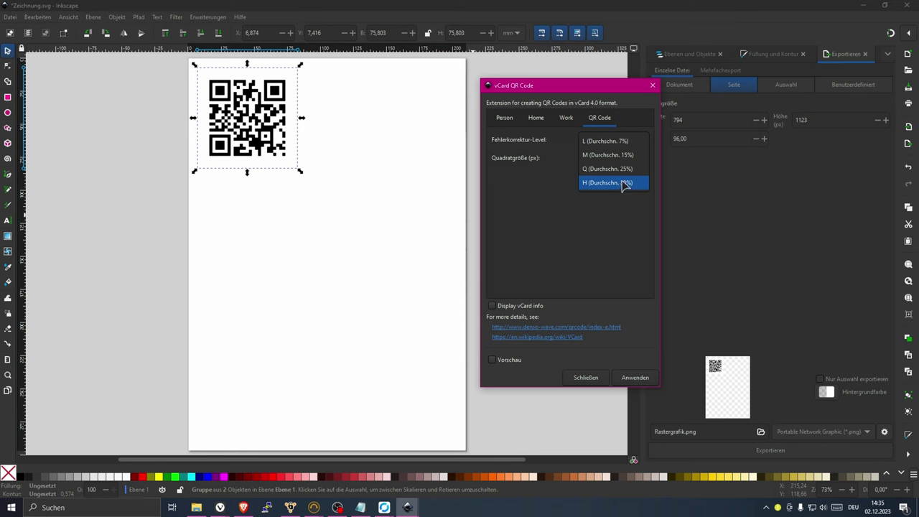
left_click(611, 143)
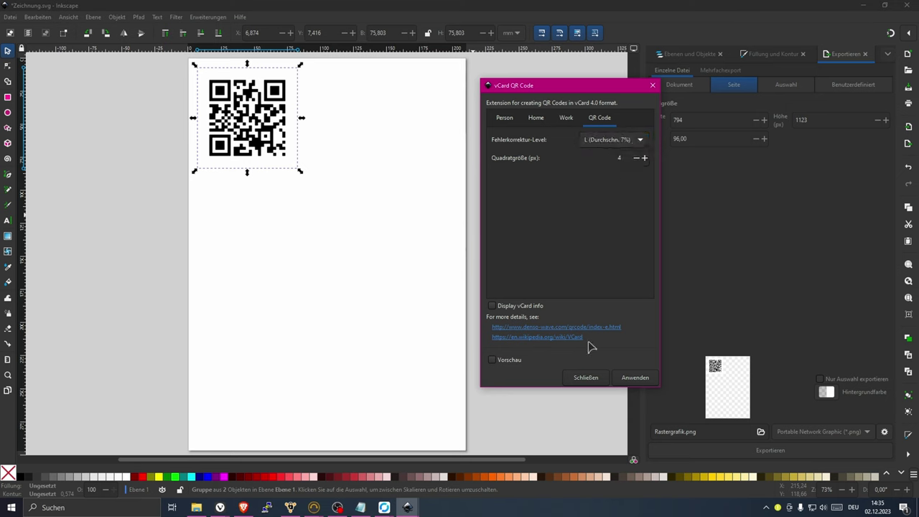
left_click(636, 378)
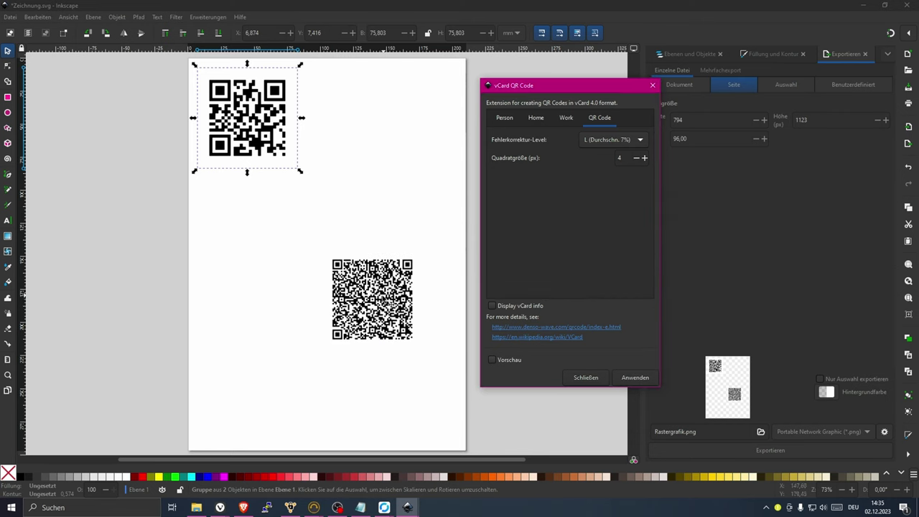
key("Escape")
left_click_drag(347, 297, 230, 214)
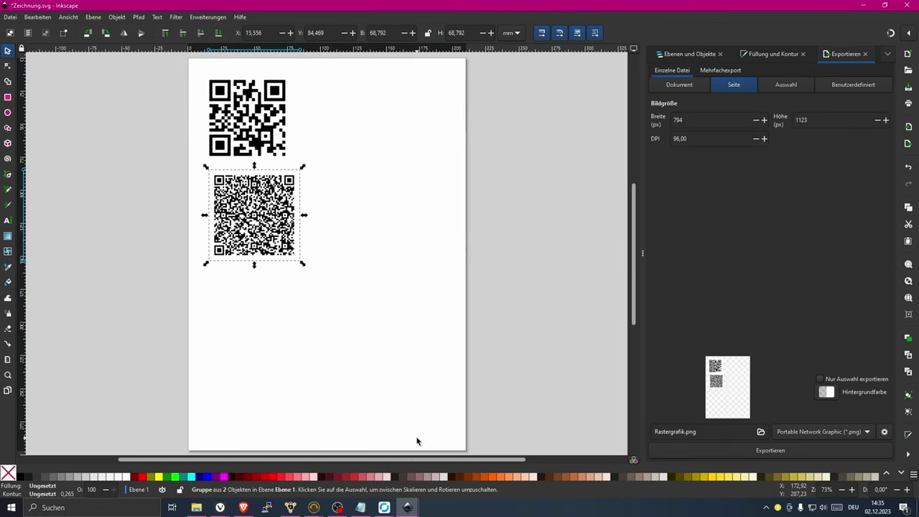
Step: Switch to the remote desktop window, reconnect to the phone to check the scanned vCard contact, and minimize the window
left_click(405, 470)
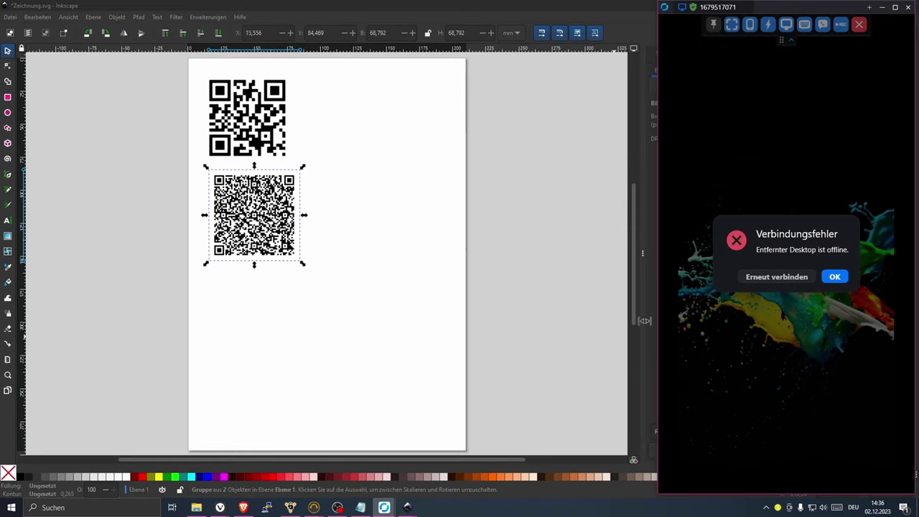
left_click(793, 281)
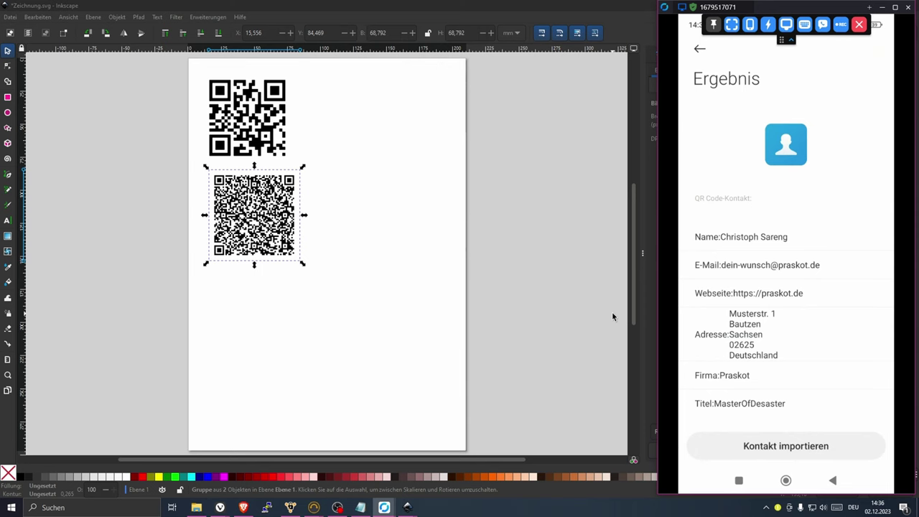
left_click(883, 6)
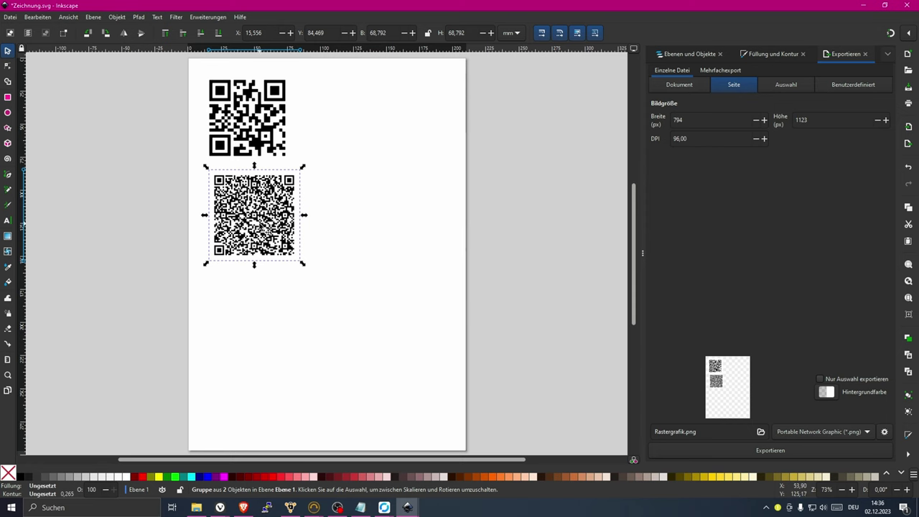
Step: Duplicate the vCard QR code and place the copy to the right of the original, at about X 110 mm
left_click(264, 227)
key("ctrl+d")
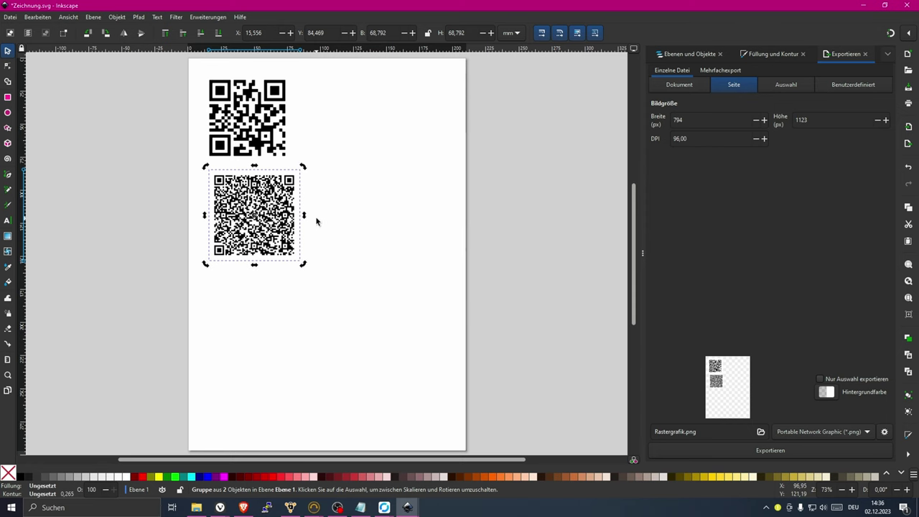
left_click_drag(254, 215, 316, 218)
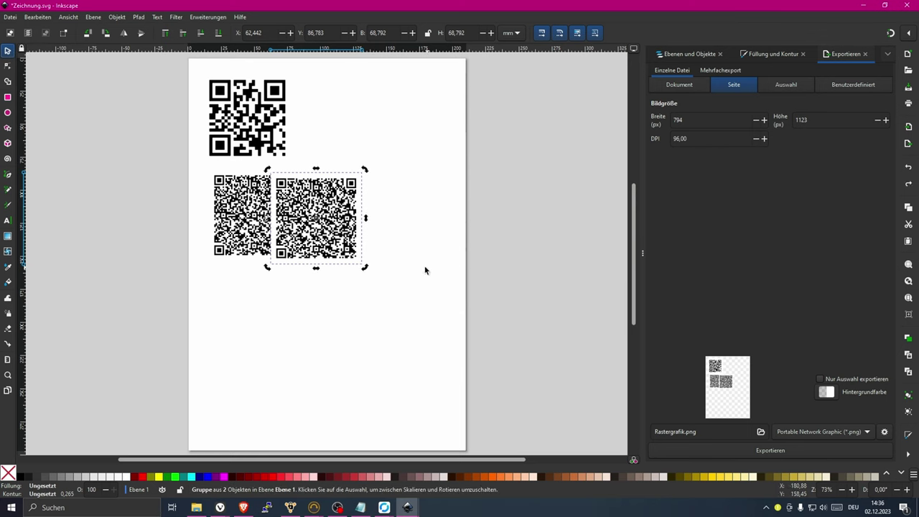
left_click_drag(361, 255, 423, 251)
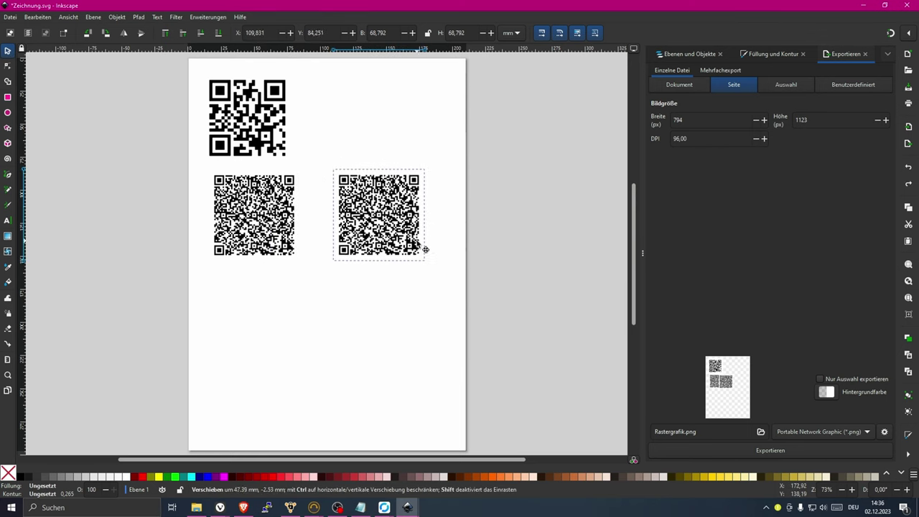
Step: Draw a rectangle about 15 by 15 mm over the centre of the duplicated QR code and fill it white
left_click(7, 97)
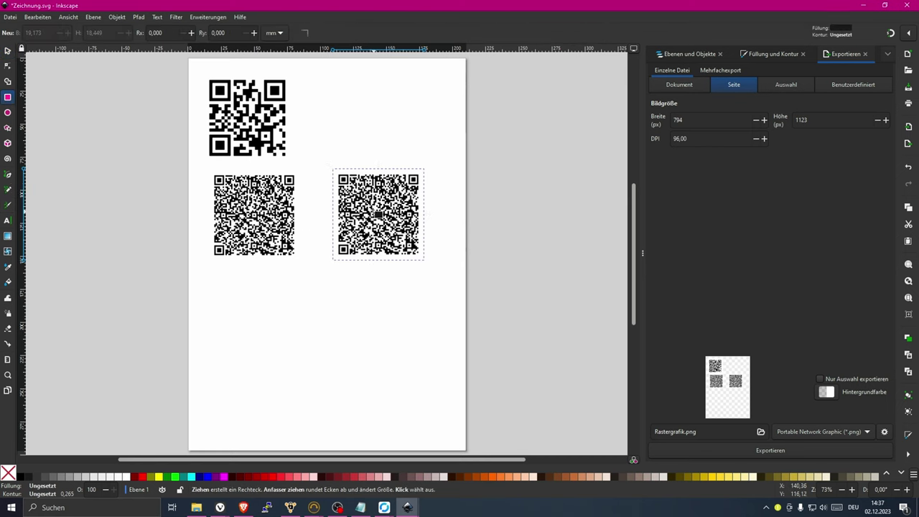
mouse_move(367, 204)
left_mouse_down()
mouse_move(400, 233)
mouse_move(389, 222)
left_mouse_up()
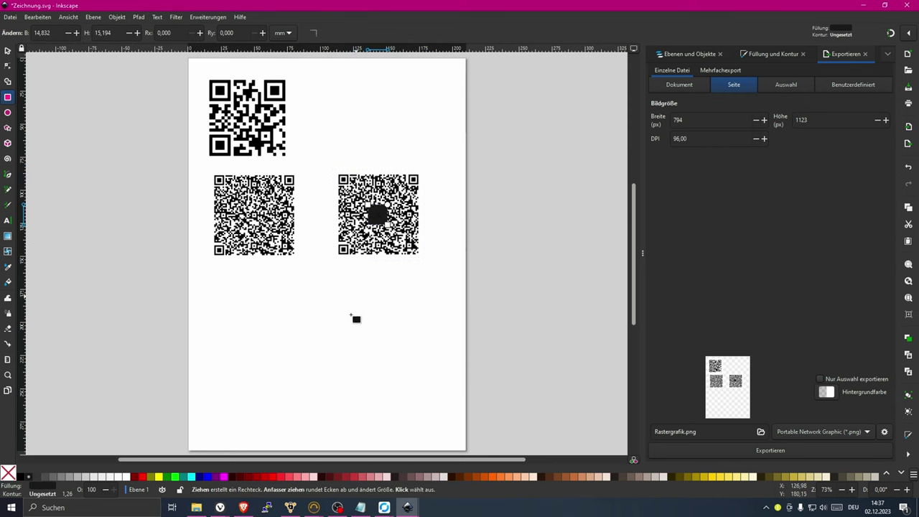
left_click(128, 478)
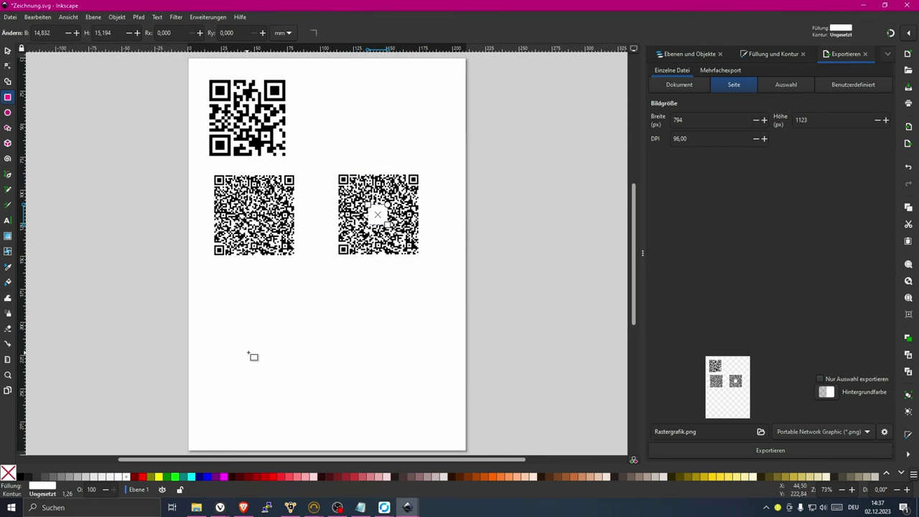
Step: Add a small framed text in Karate 40 pt below the QR codes and select it as an object
left_click(7, 221)
left_click_drag(325, 295, 342, 318)
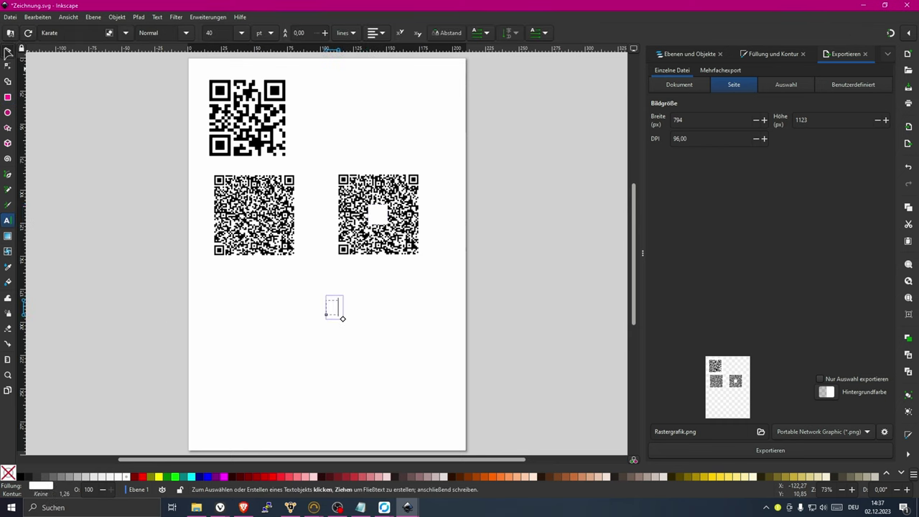
left_click(7, 52)
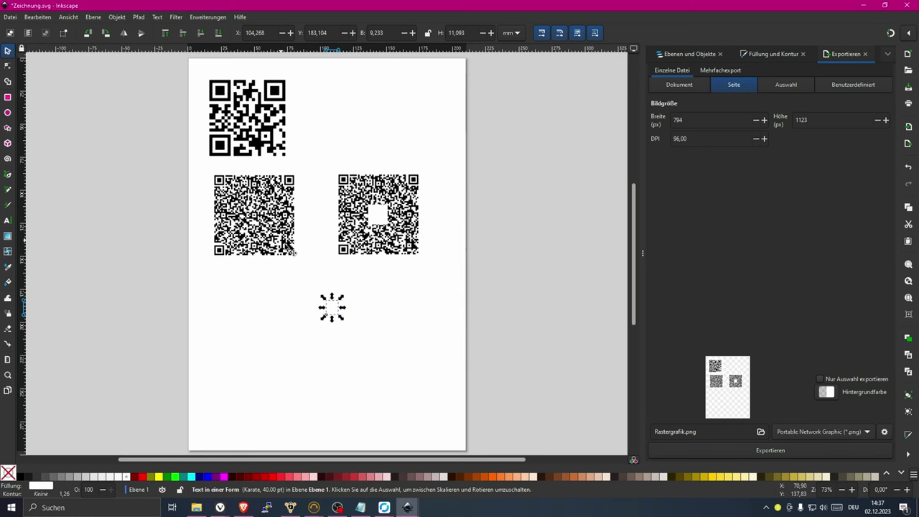
Step: Fill the Karate letter P black and move it into the white rectangle at the centre of the duplicated QR code
left_click(21, 478)
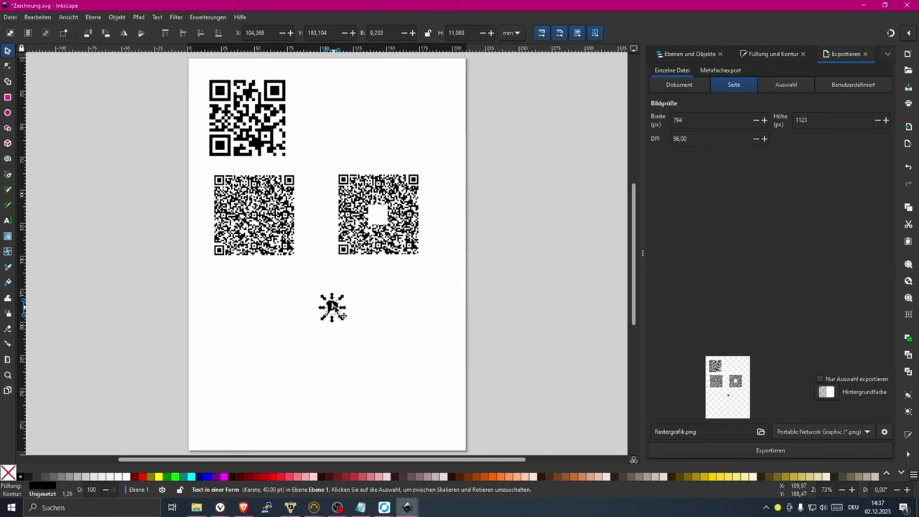
left_click_drag(331, 307, 379, 214)
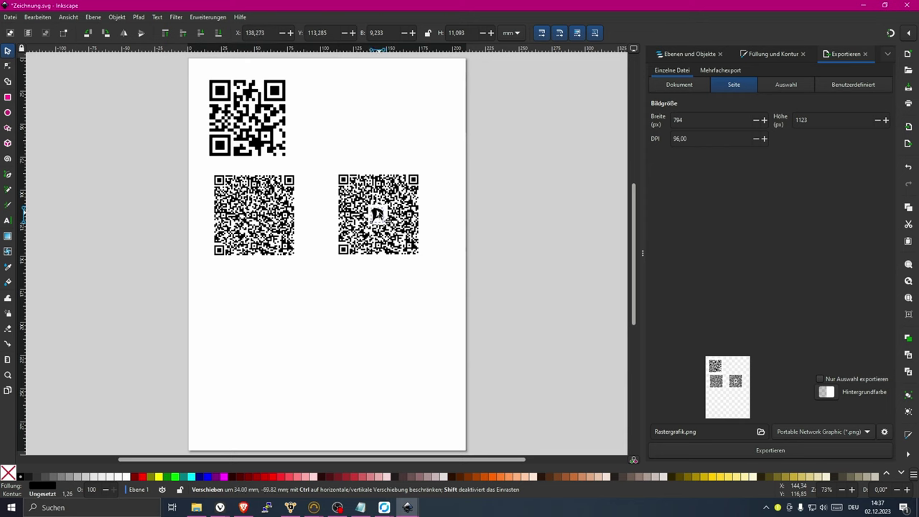
key("Escape")
left_click_drag(332, 308, 377, 214)
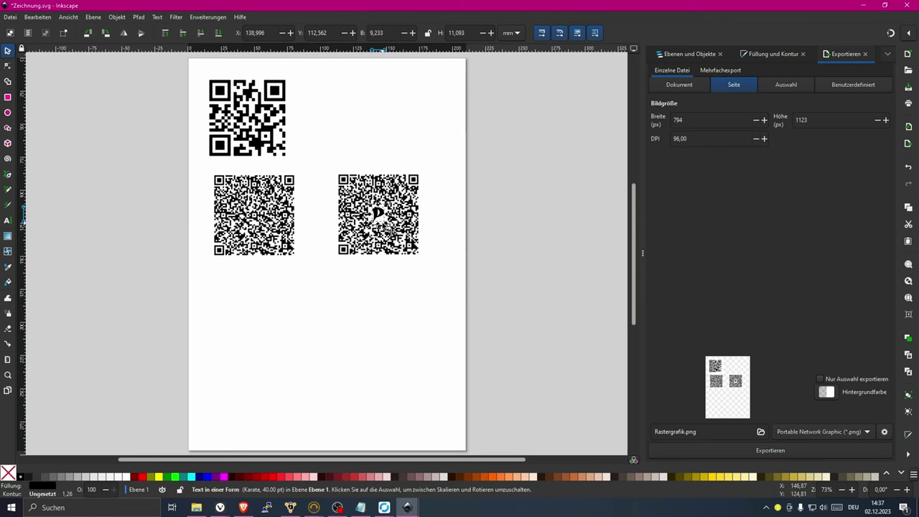
Step: Give the white rectangle a solid black stroke about 1.37 mm wide
left_click(385, 224)
key("ctrl+shift+f")
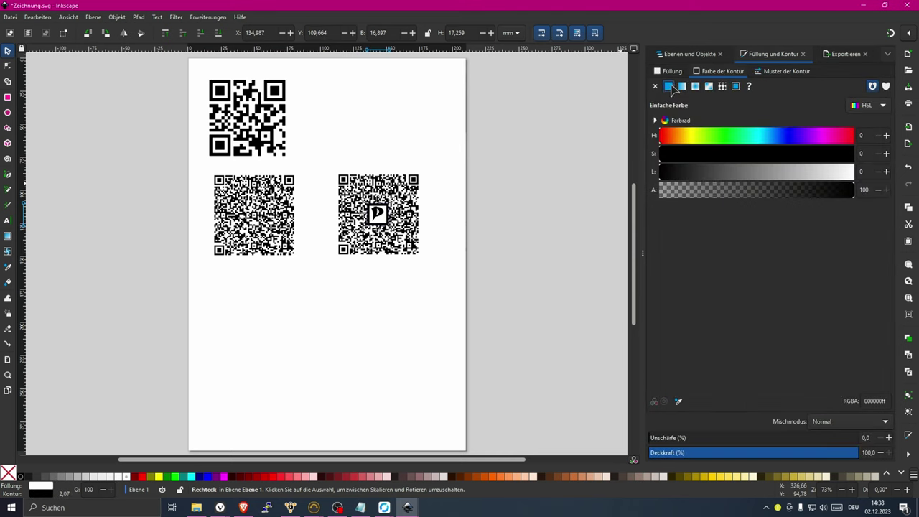
left_click(770, 74)
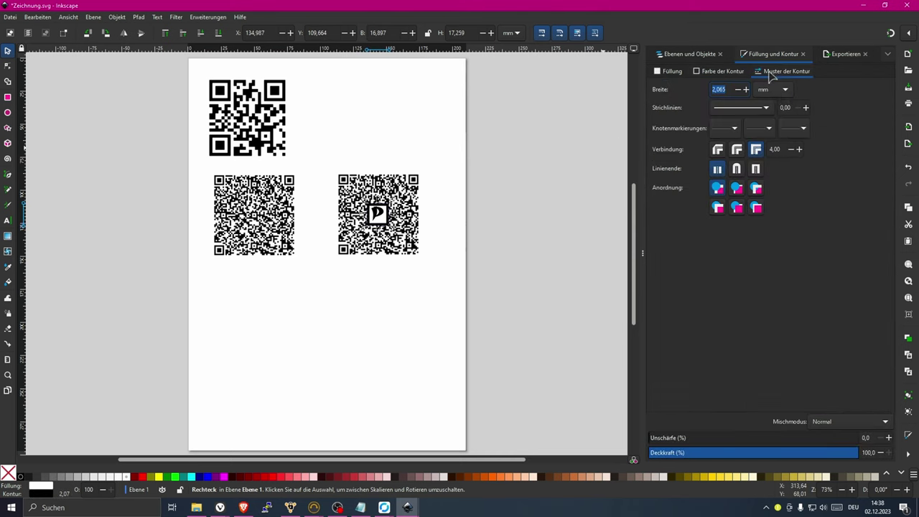
left_click(738, 89)
double_click(738, 90)
left_click(745, 89)
left_click(379, 217)
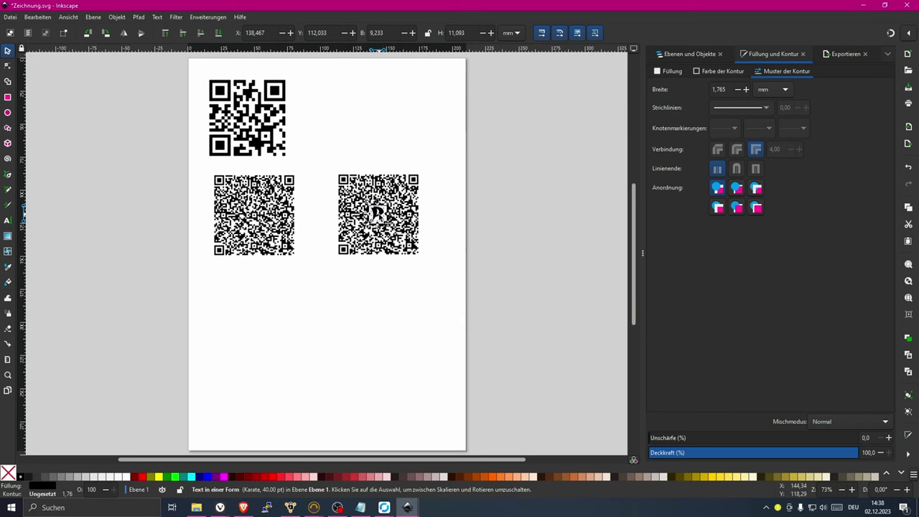
Step: Select text4 among the layer's objects and shift the letter P to about X 138.5, Y 112.8 mm within its frame
left_click(377, 214)
key("ctrl+shift+l")
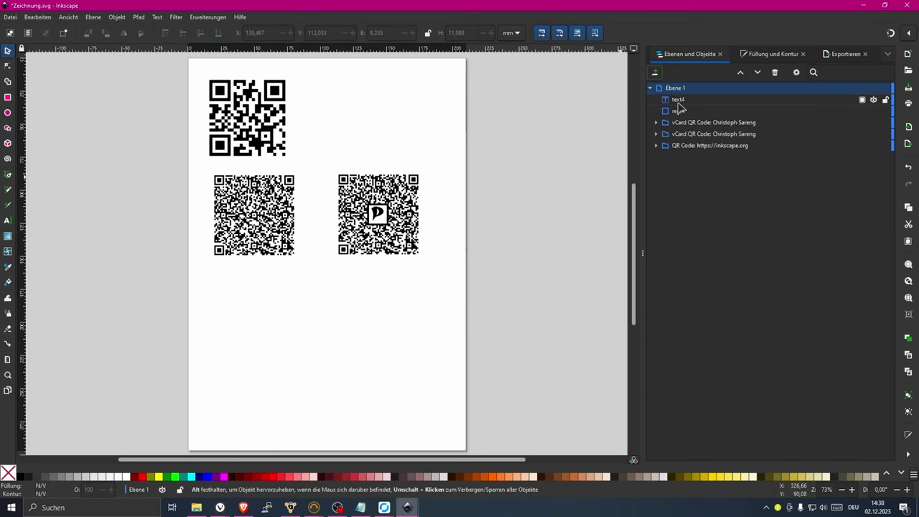
left_click(678, 100)
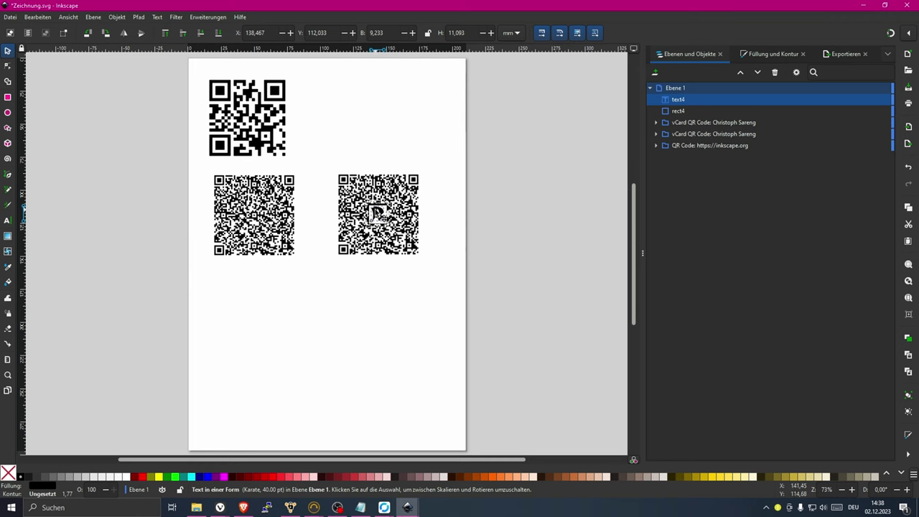
left_click_drag(376, 212, 377, 215)
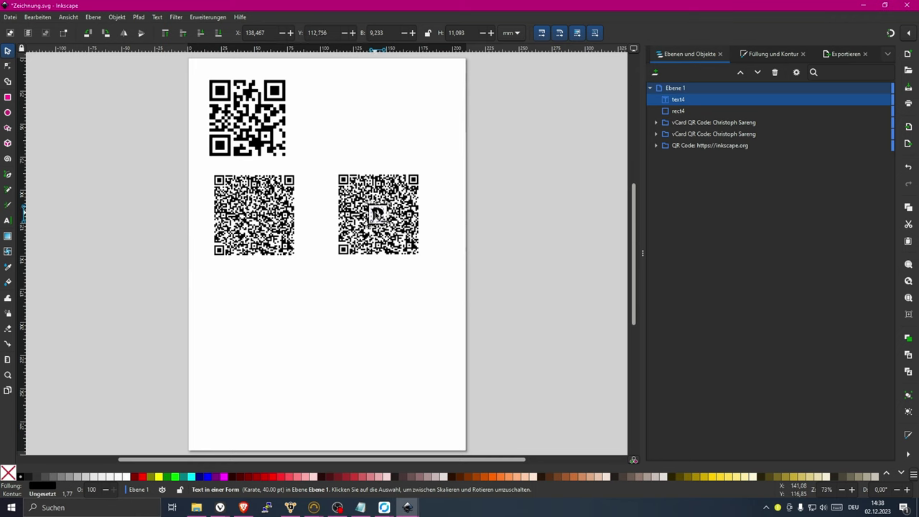
Step: Deselect everything, switch to the remote desktop window and reconnect to the phone to check the scan of the logo code
left_click(502, 220)
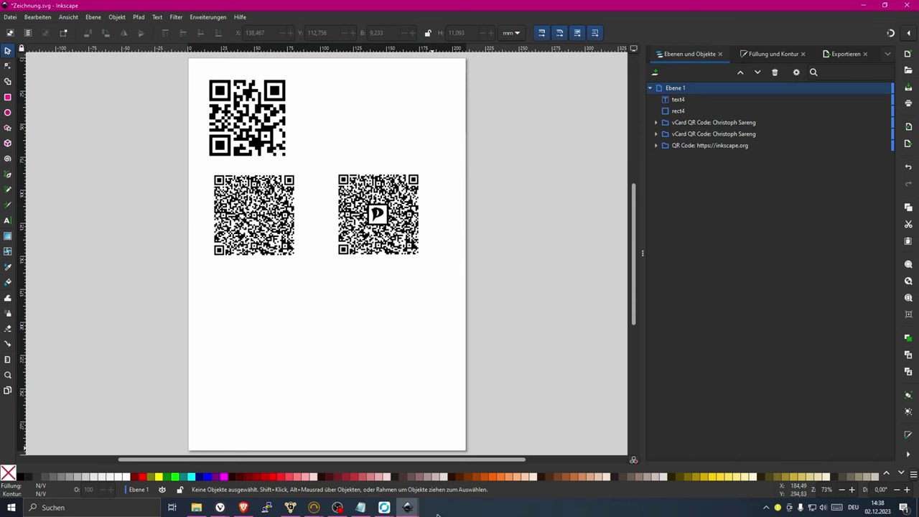
left_click(388, 490)
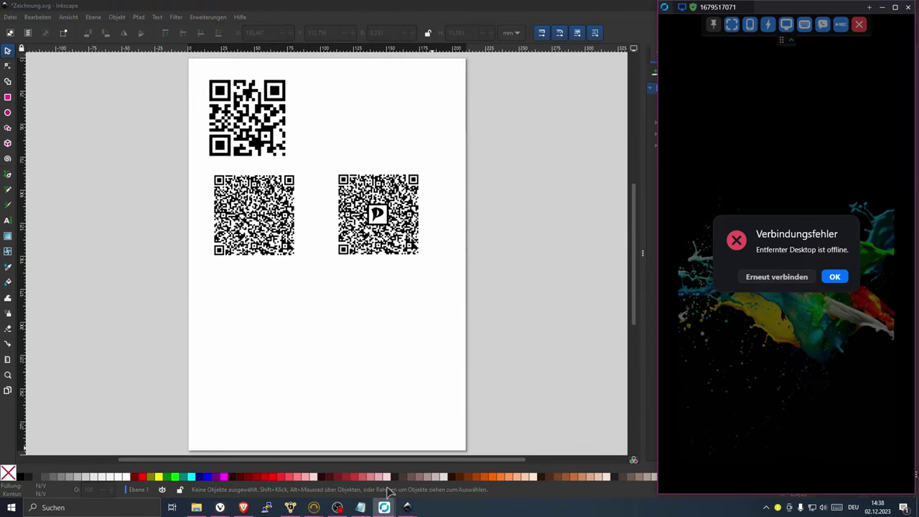
left_click(775, 280)
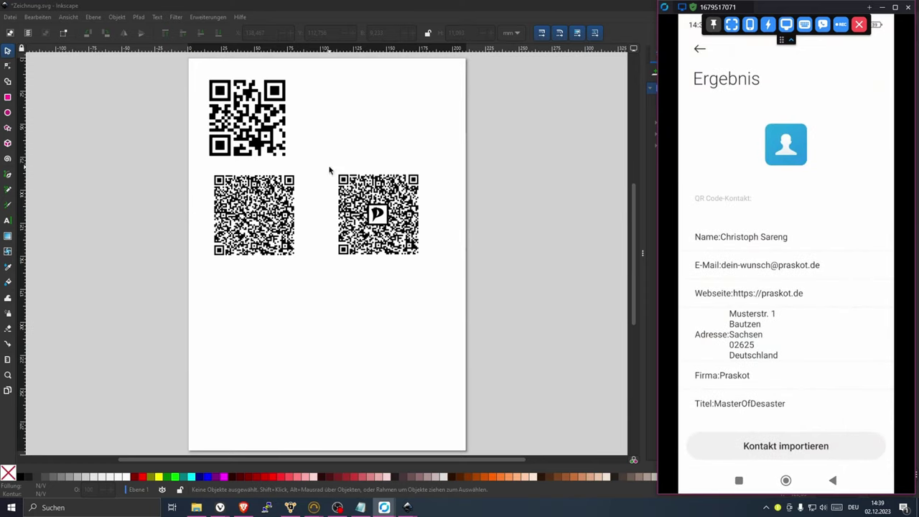
Step: Enlarge the framed rectangle to about 21 by 23 mm and centre the letter P in it
left_click(381, 223)
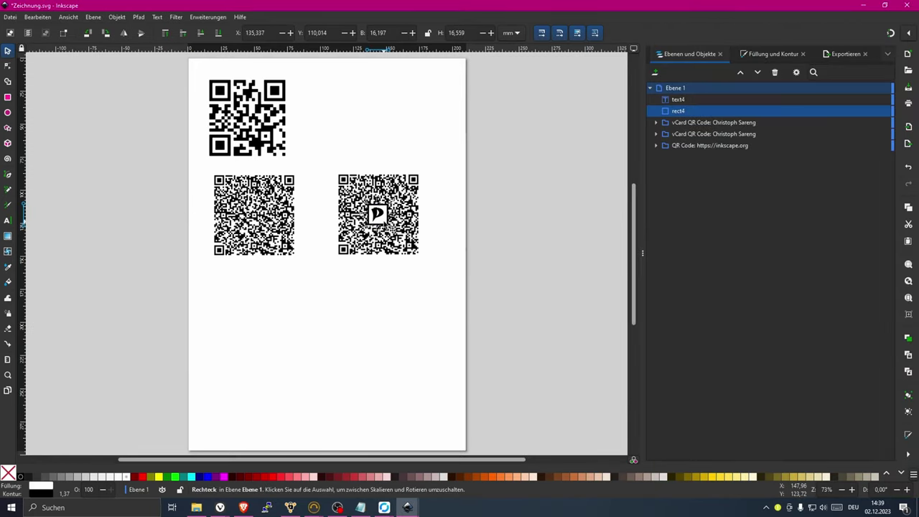
left_click_drag(393, 231, 389, 259)
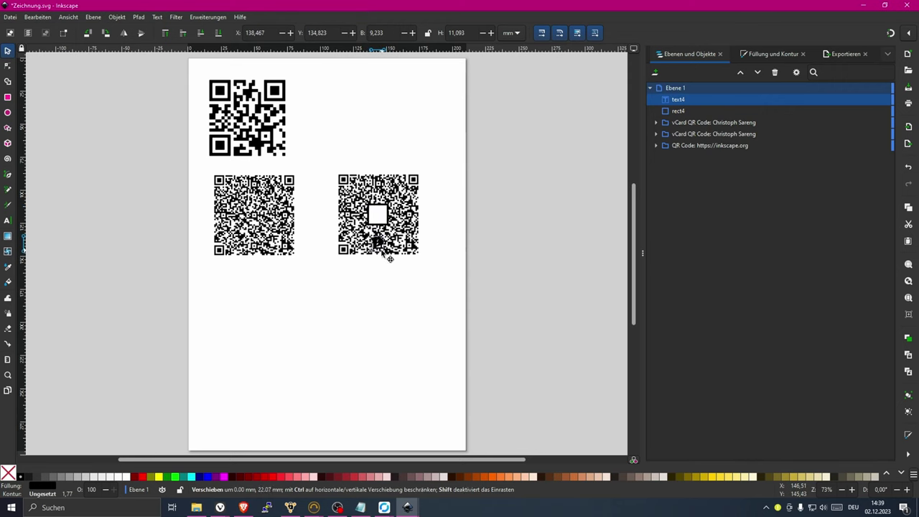
left_click(377, 213)
mouse_move(378, 214)
left_mouse_down()
mouse_move(394, 236)
mouse_move(371, 210)
mouse_move(378, 213)
left_mouse_up()
left_click(377, 244)
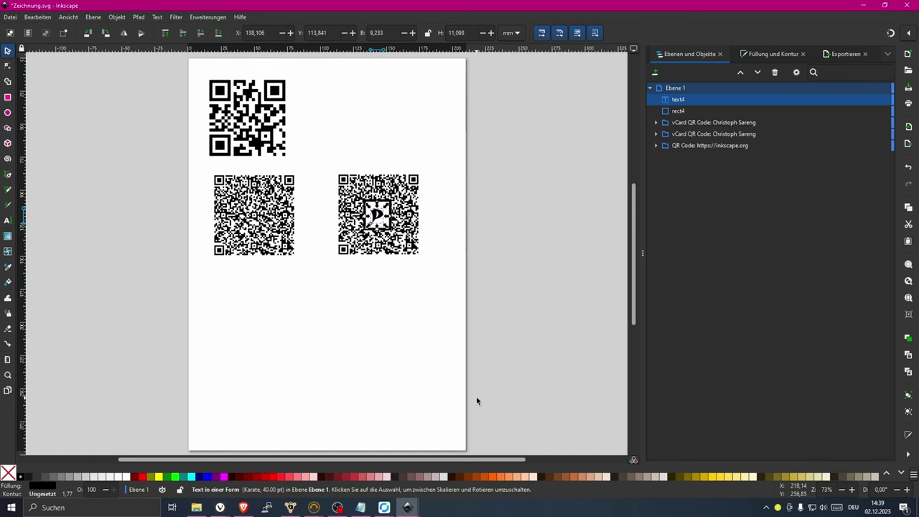
Step: Switch to the remote desktop window and check whether the phone scans the code with the enlarged logo
left_click(360, 507)
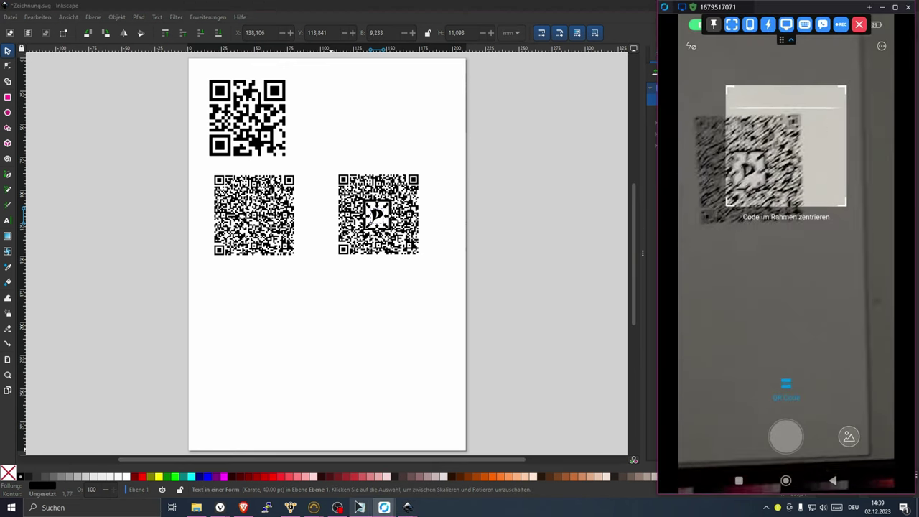
mouse_move(360, 508)
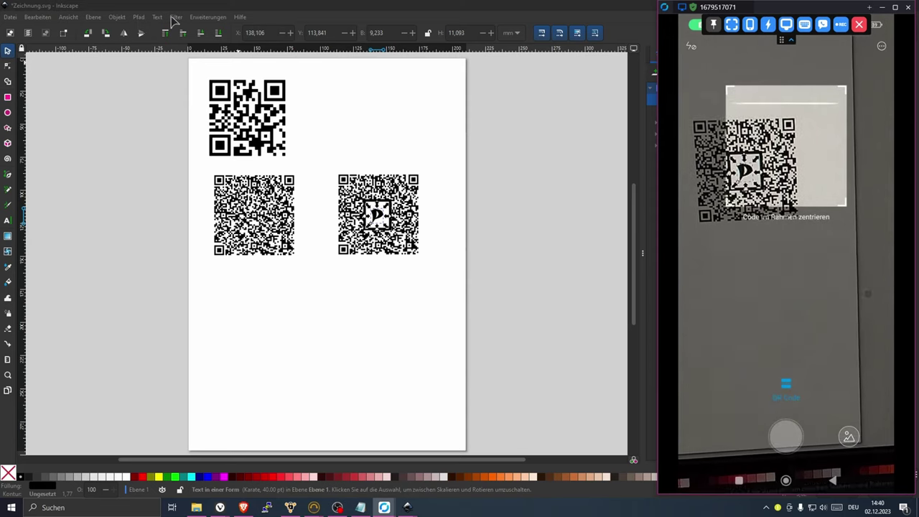
Step: Generate a new QR code with the vCard QR Code extension at error correction level M (Durchschn. 15%), and close its dialog
left_click(208, 16)
mouse_move(232, 200)
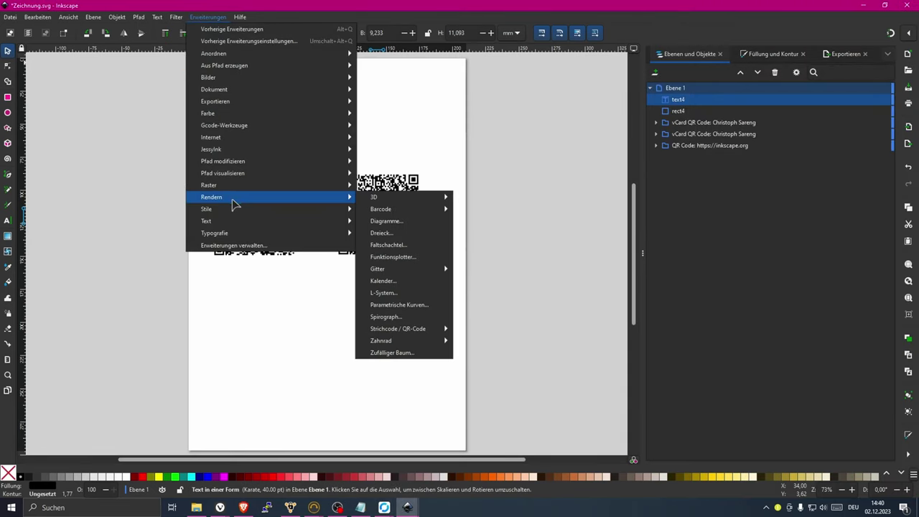
mouse_move(413, 211)
left_click(467, 209)
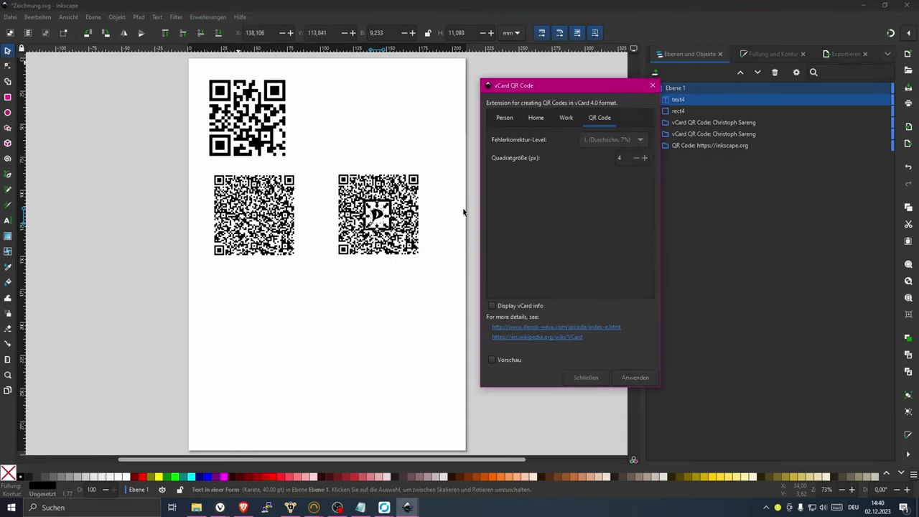
left_click(612, 143)
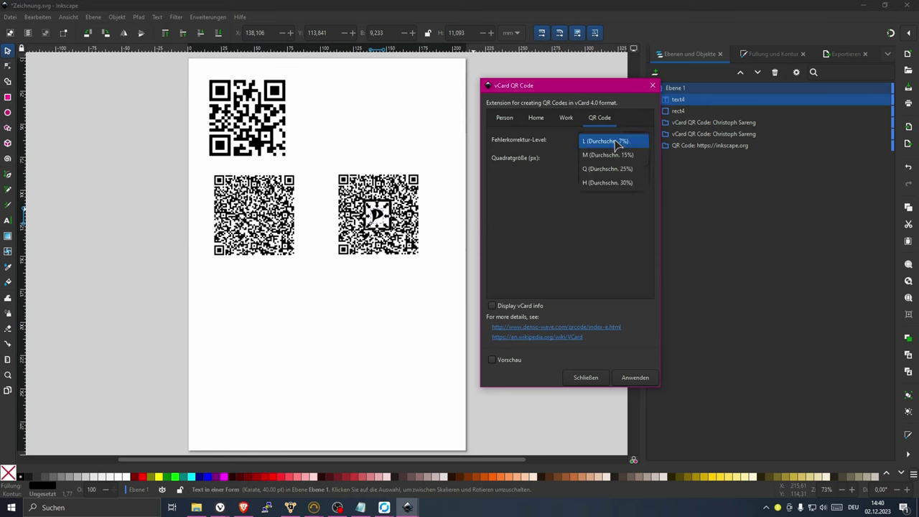
left_click(617, 155)
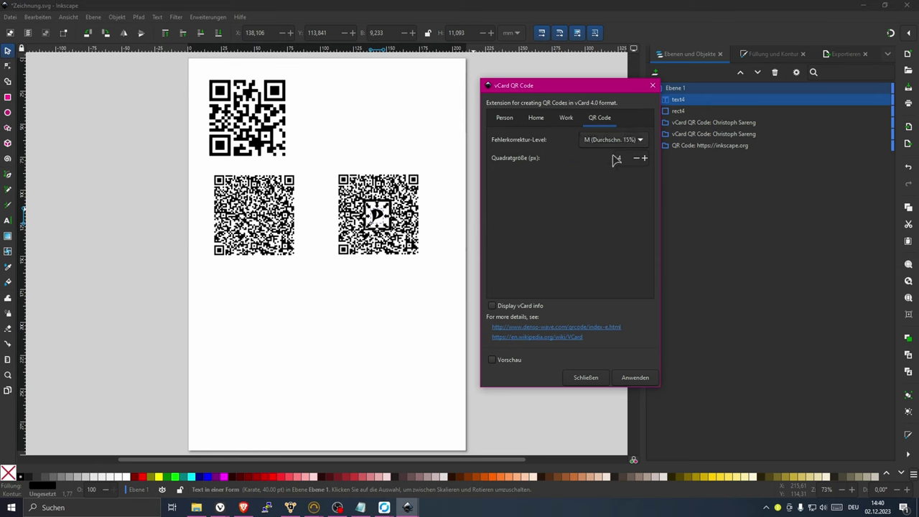
left_click(636, 380)
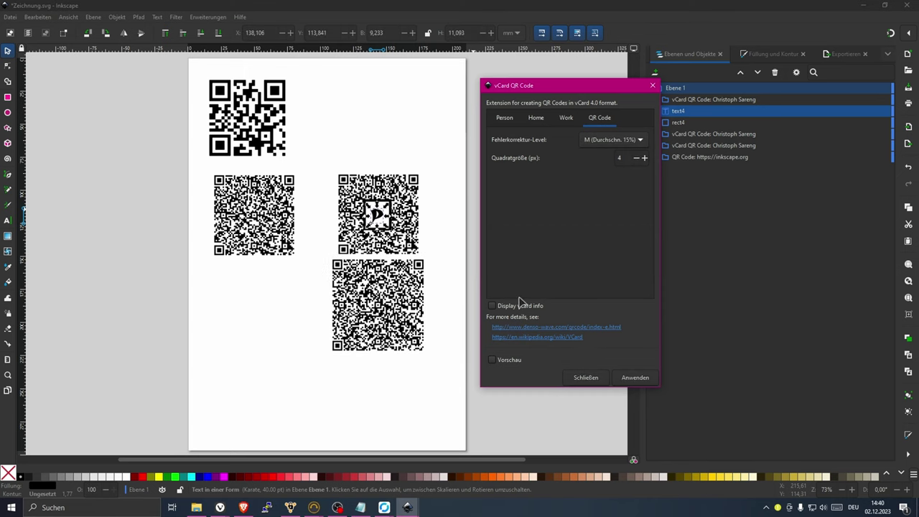
left_click(586, 377)
Step: Position the new vCard QR code below the duplicated one and scale it down to roughly the same width
left_click_drag(388, 297, 397, 295)
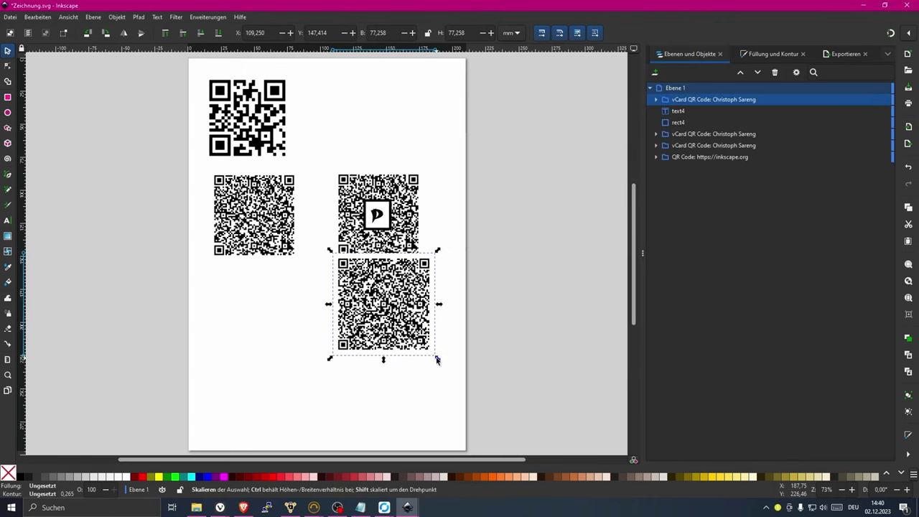
left_click_drag(437, 359, 426, 349)
Step: Move the letter P and its frame onto the centre of the new QR code and place both above it in the object order
left_click_drag(360, 143, 405, 246)
left_click_drag(377, 214, 382, 292)
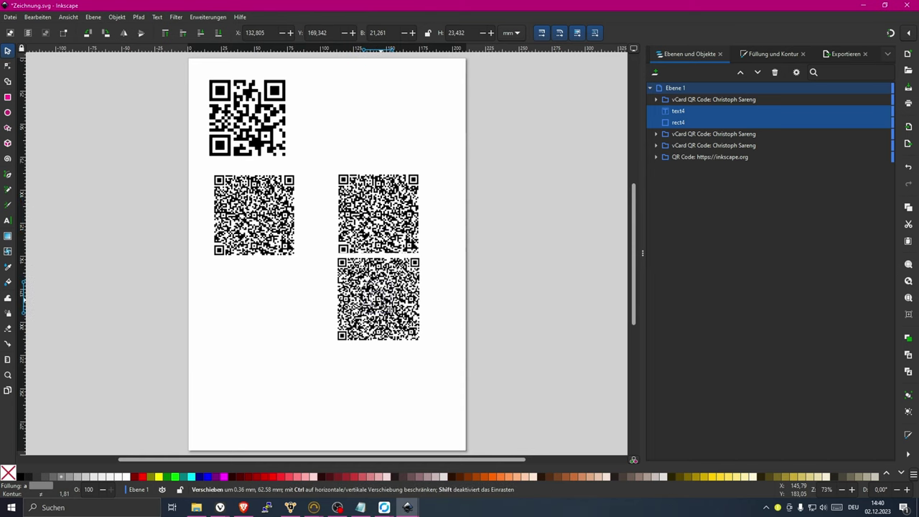
left_click_drag(692, 115, 693, 97)
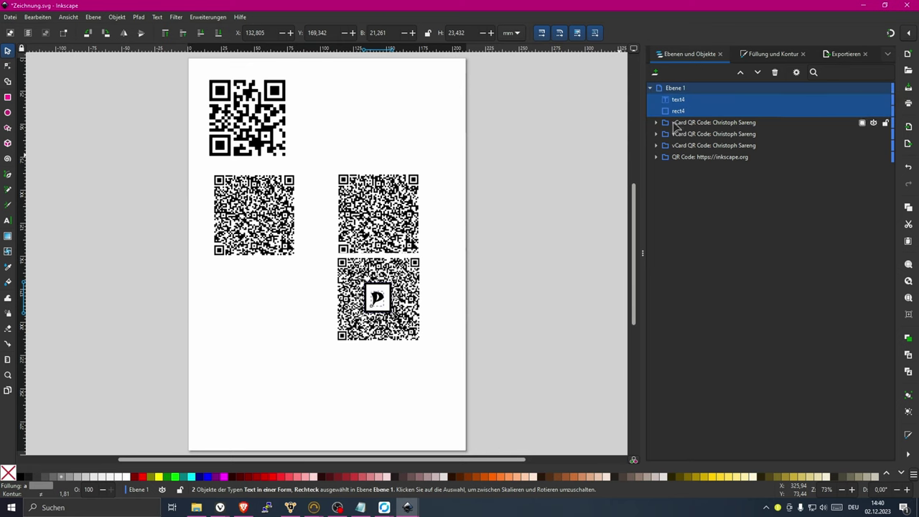
left_click(478, 262)
Step: Switch to the phone's remote desktop window and check how the new logo code scans
left_click(409, 508)
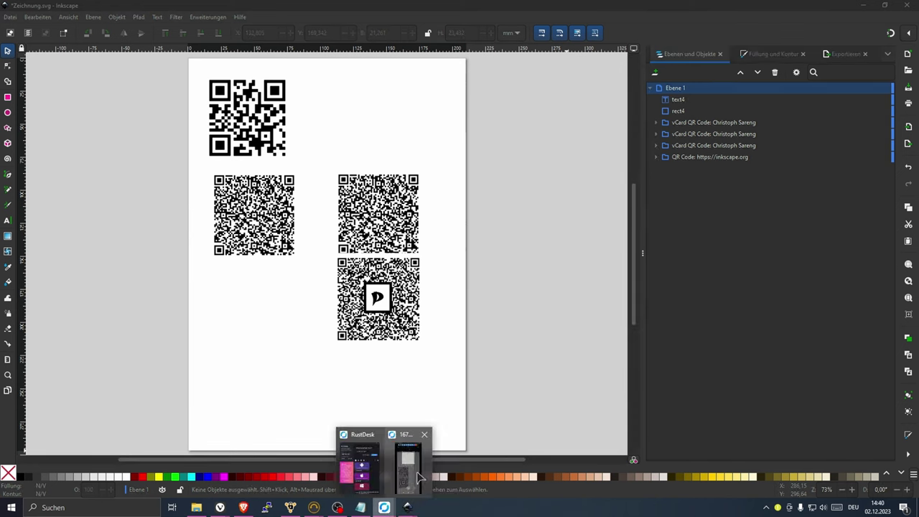
left_click(384, 508)
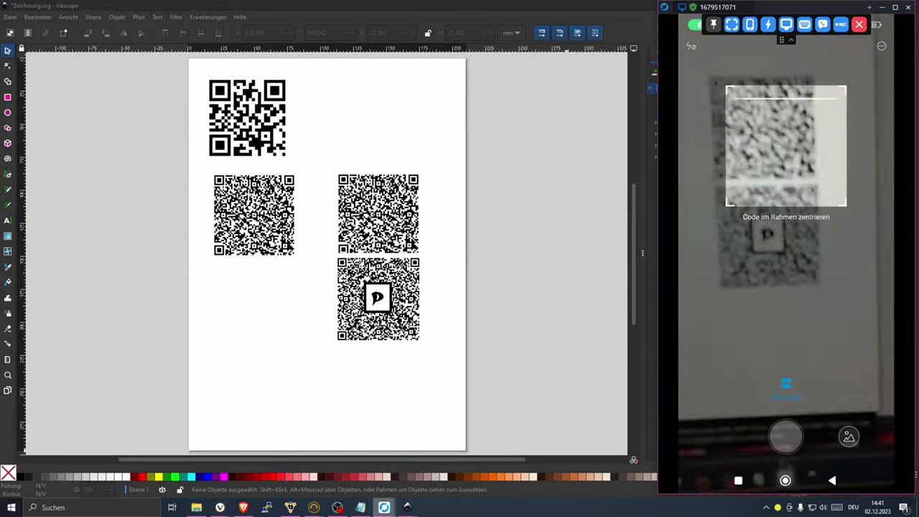
Step: Move the QR code above the logo code up to about X 112, Y 27 mm and return to the phone's remote desktop window
left_click(372, 204)
left_click_drag(372, 204, 374, 129)
mouse_move(384, 507)
left_click(408, 467)
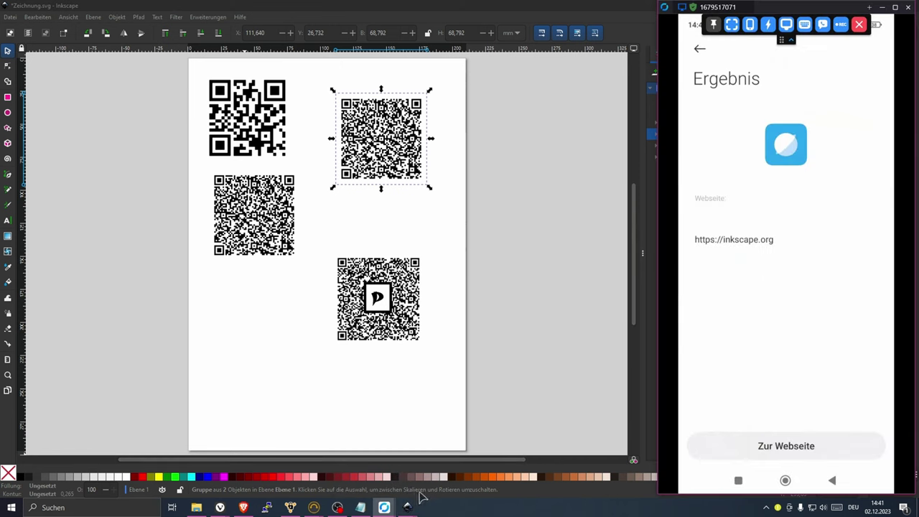
Step: Switch to the Brave window showing the vCard QR Code Creator page on GitLab
mouse_move(242, 507)
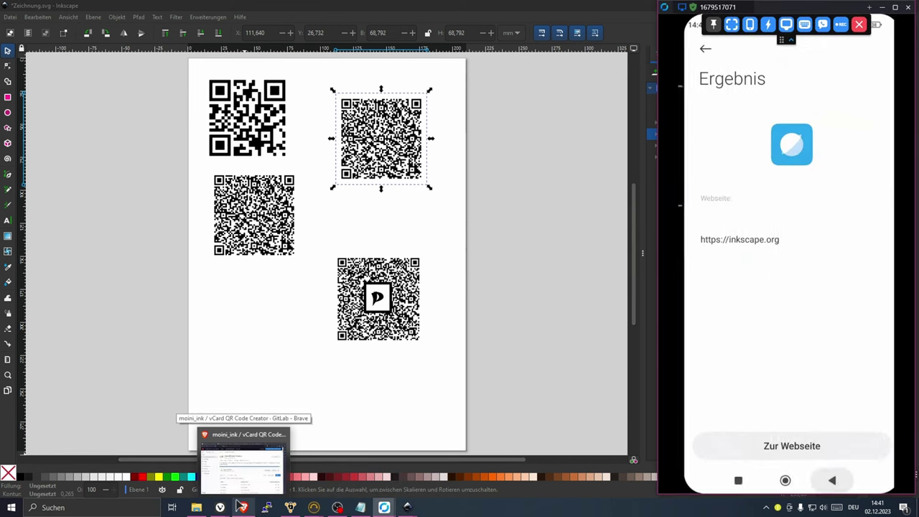